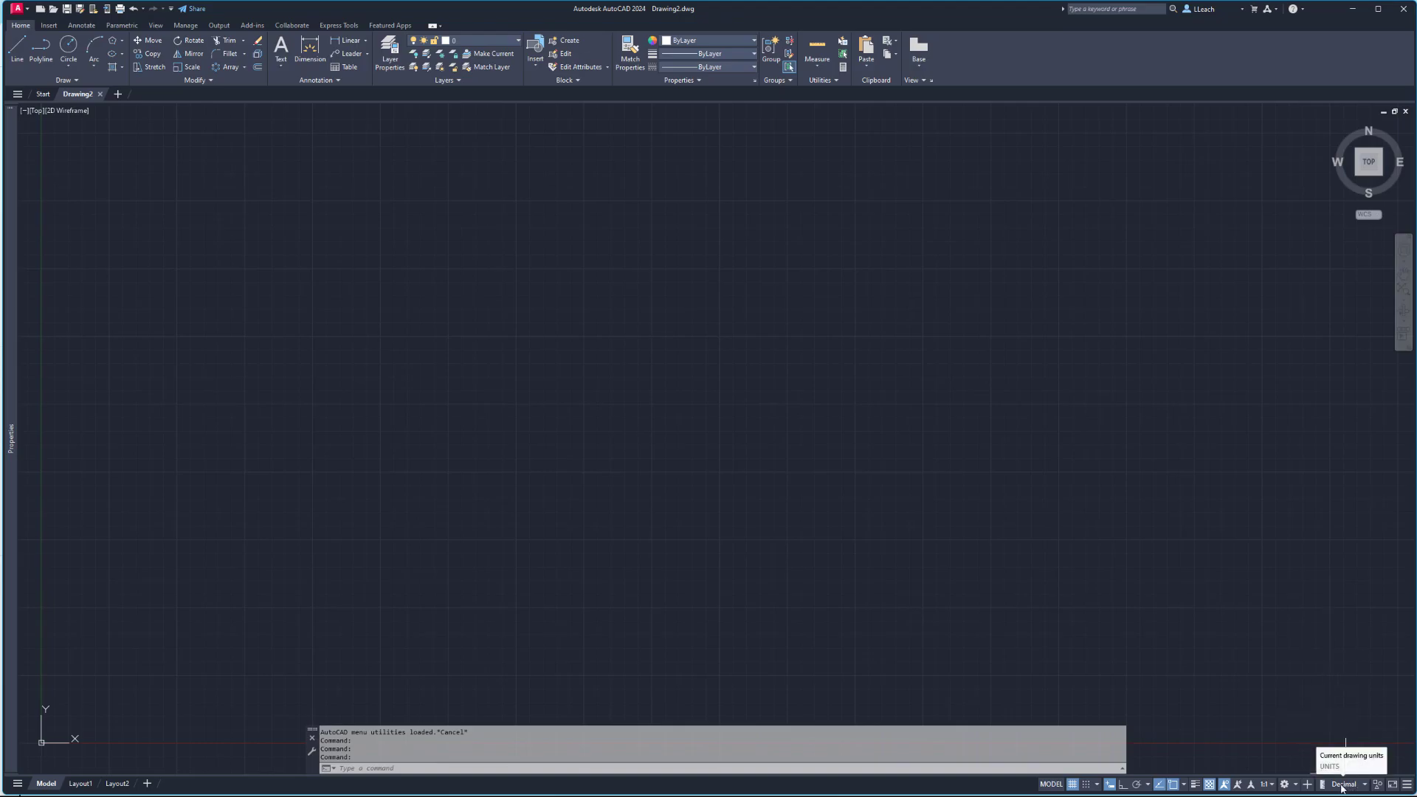
pyautogui.click(1408, 785)
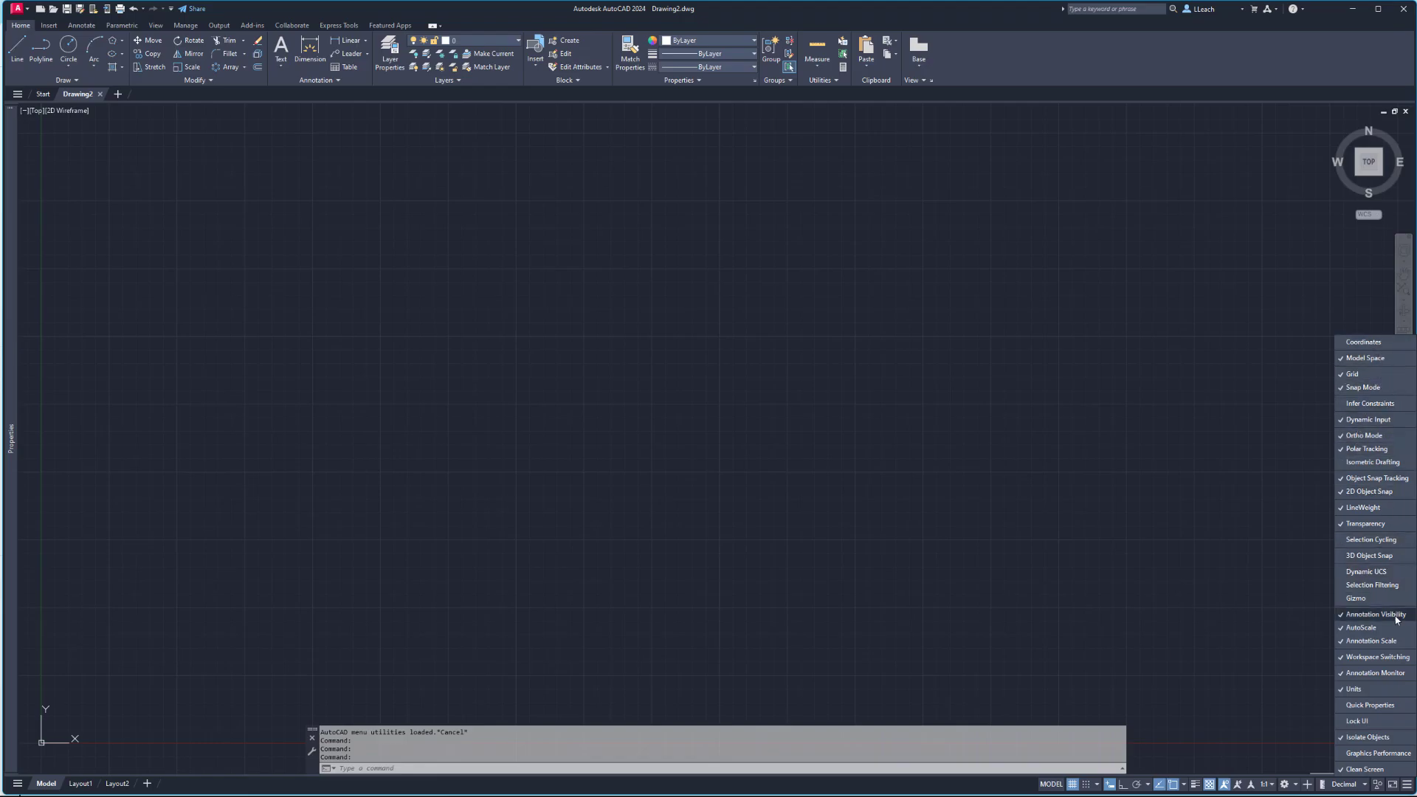
pyautogui.click(1409, 788)
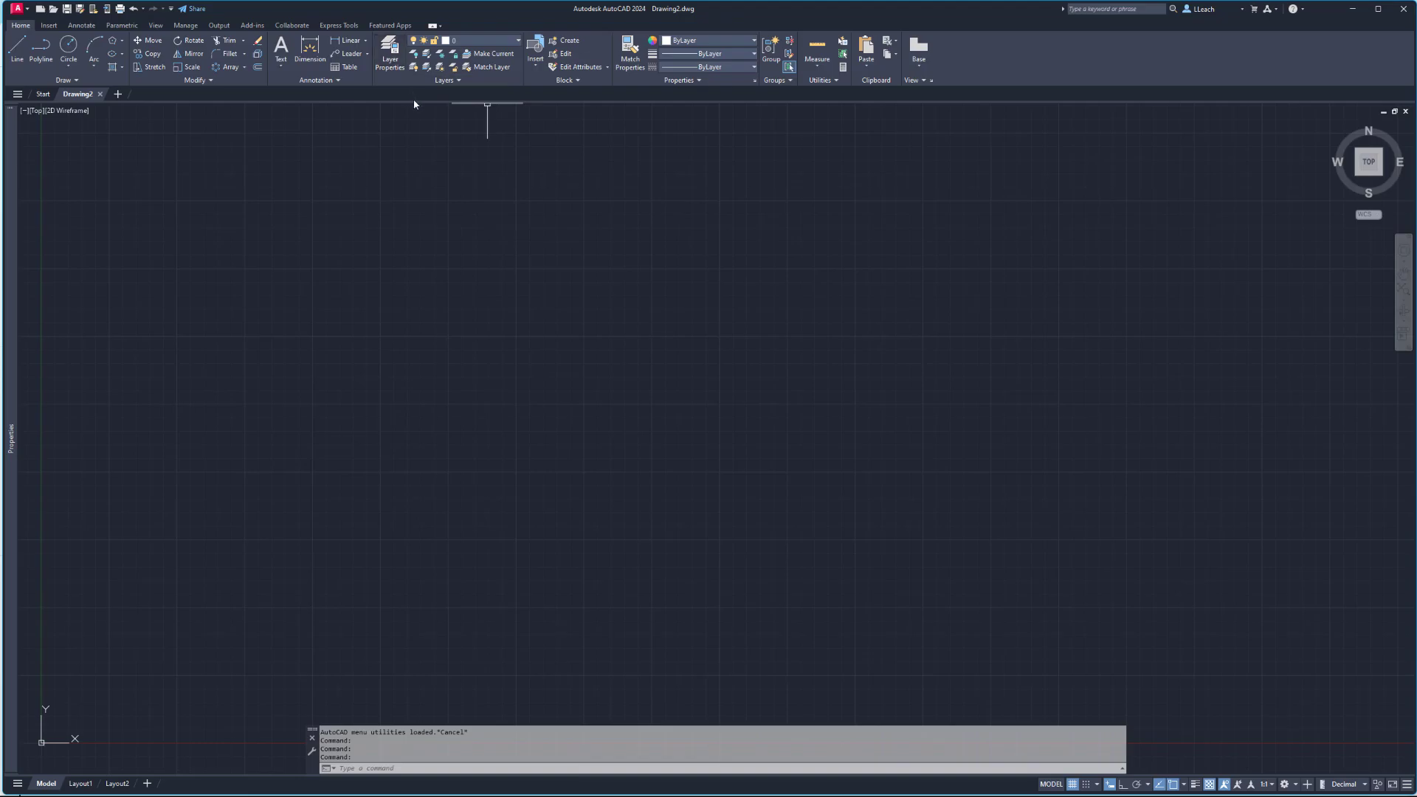
# - Create a new layer named OBJECT and set its color to red
pyautogui.click(392, 64)
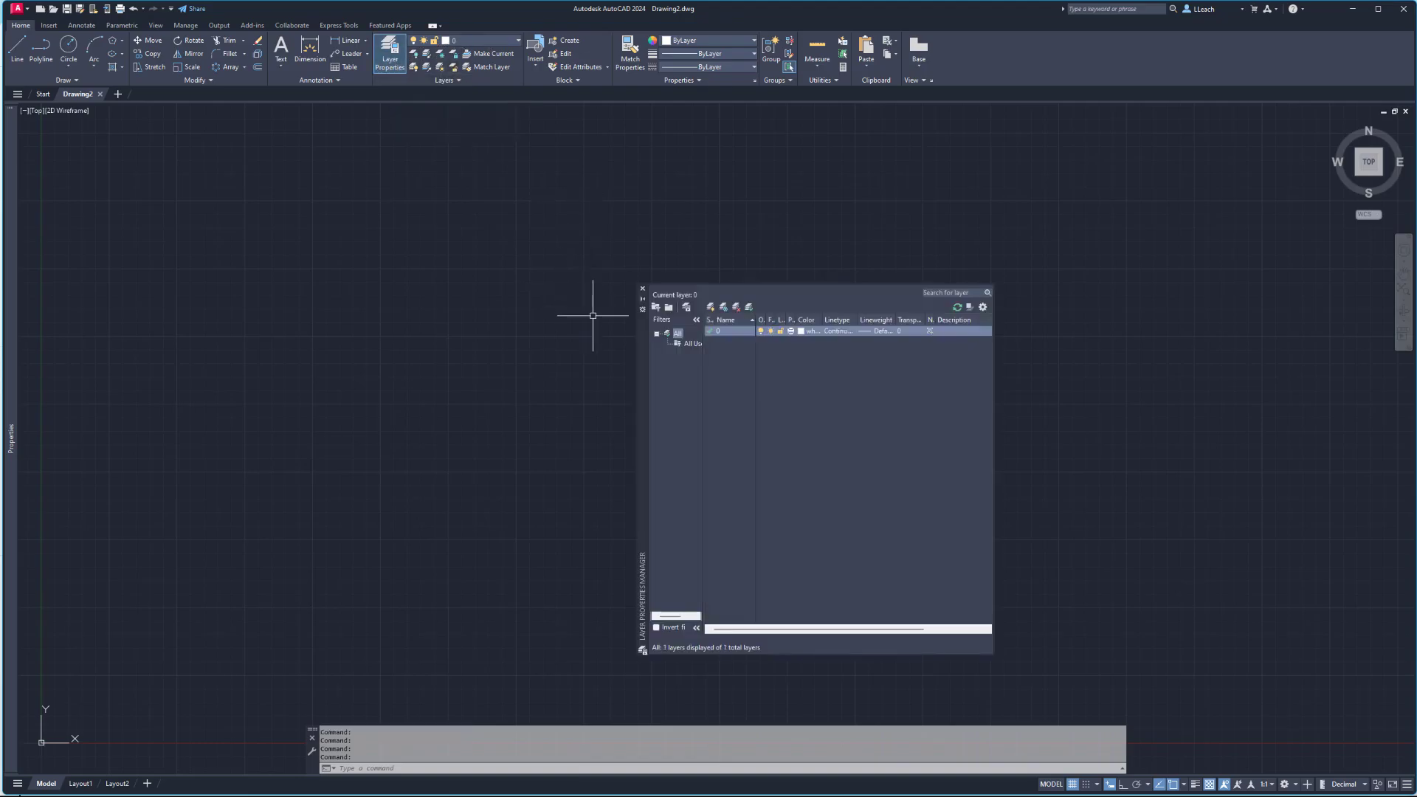
pyautogui.click(713, 310)
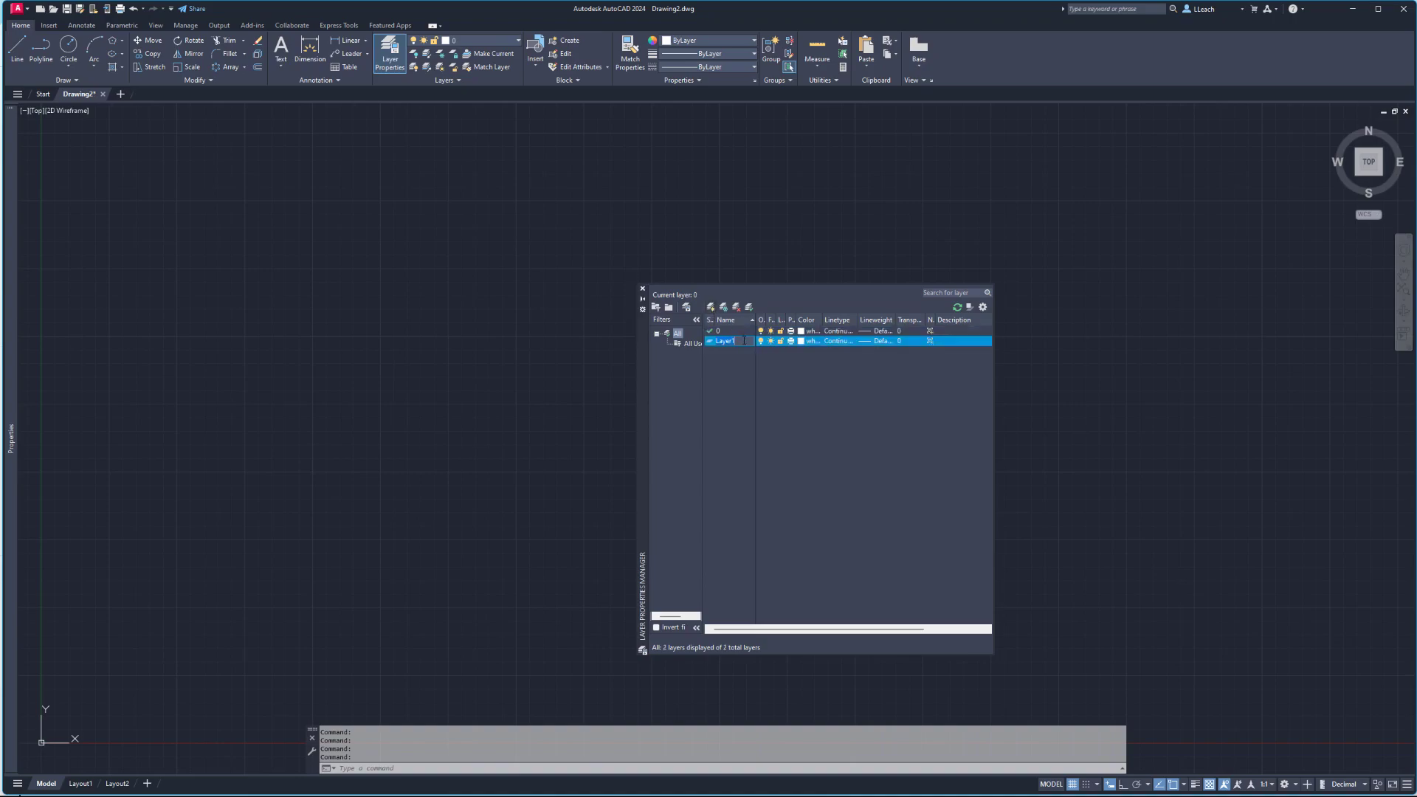
pyautogui.write('OBJECT')
pyautogui.click(805, 341)
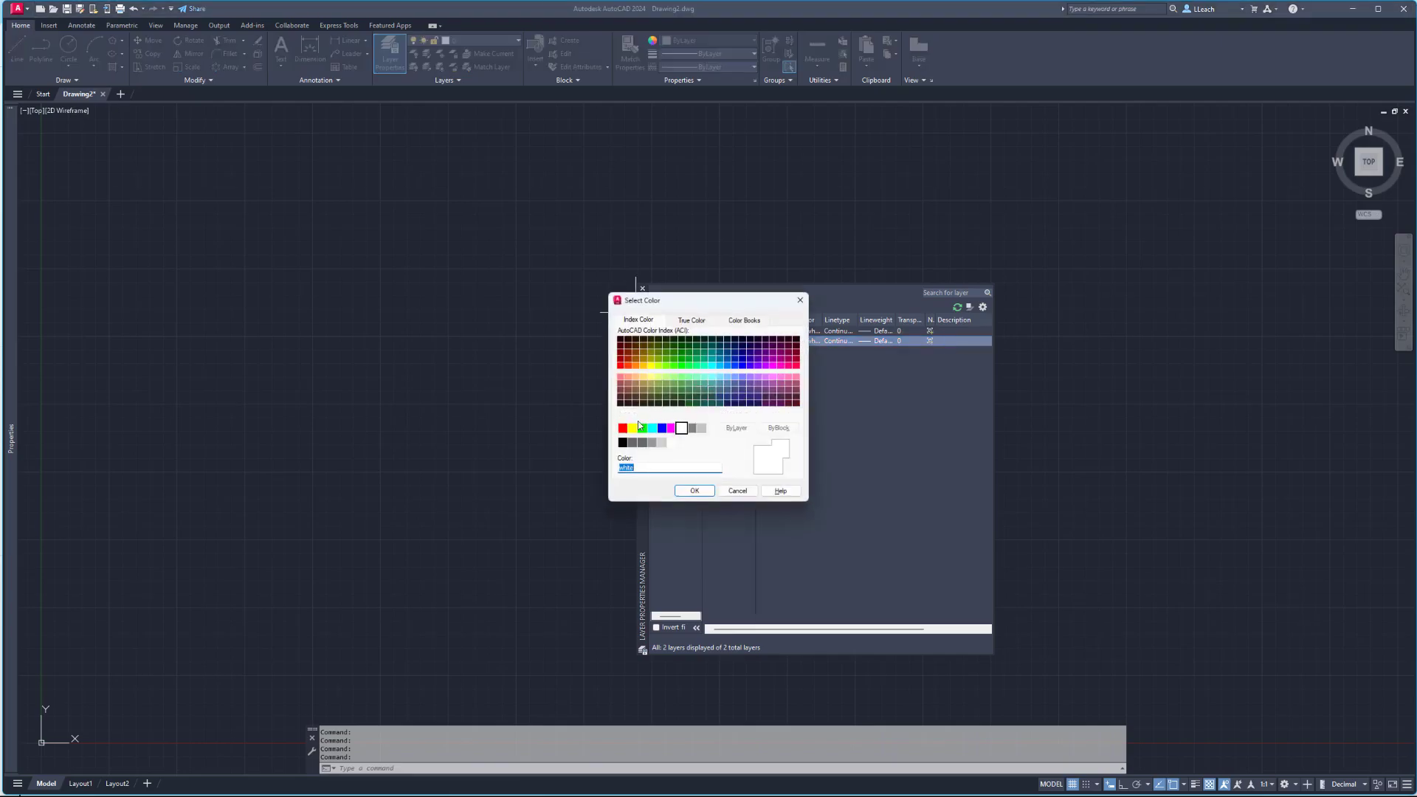
pyautogui.click(623, 429)
pyautogui.click(694, 491)
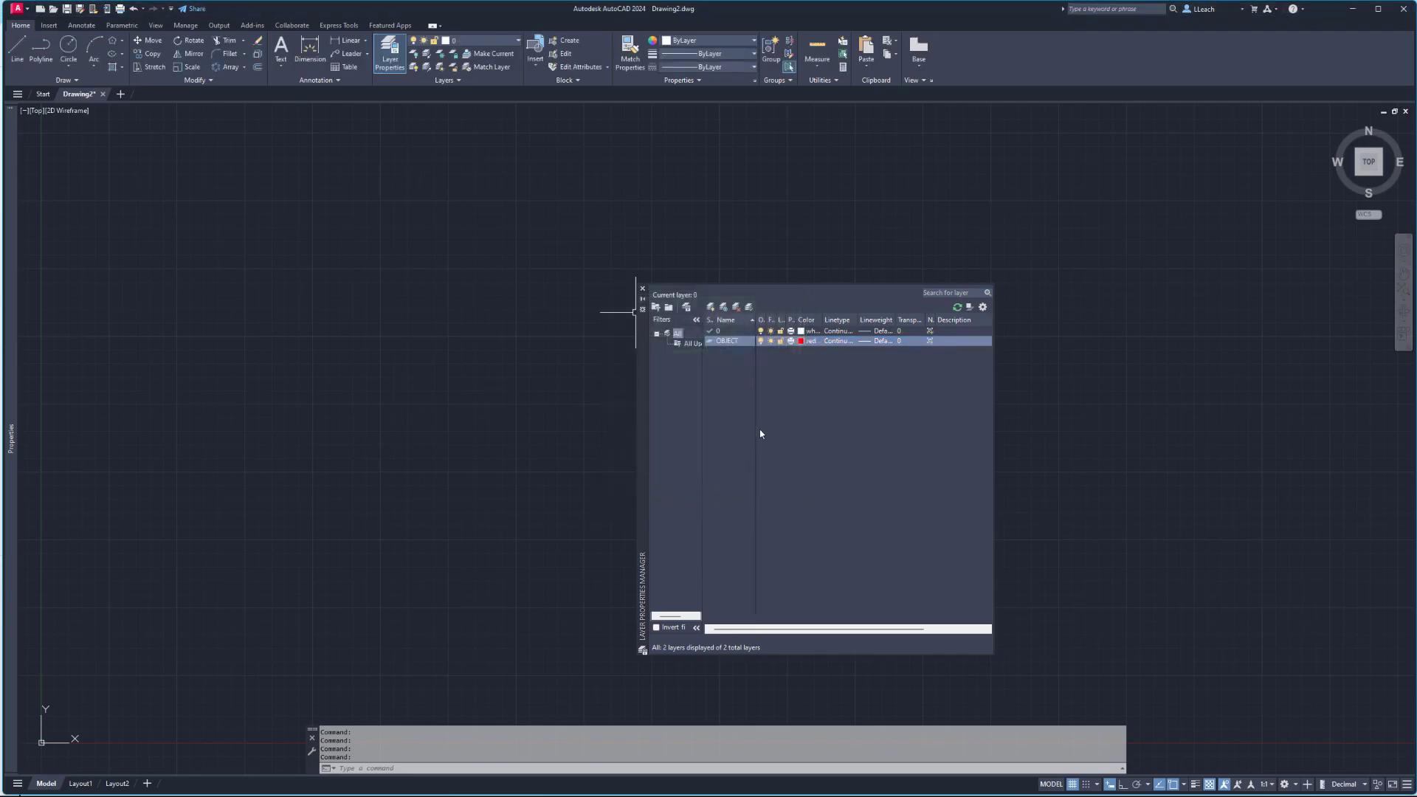
# - Set the OBJECT layer's lineweight to 0.30 mm and turn on lineweight display in the drawing
pyautogui.click(878, 343)
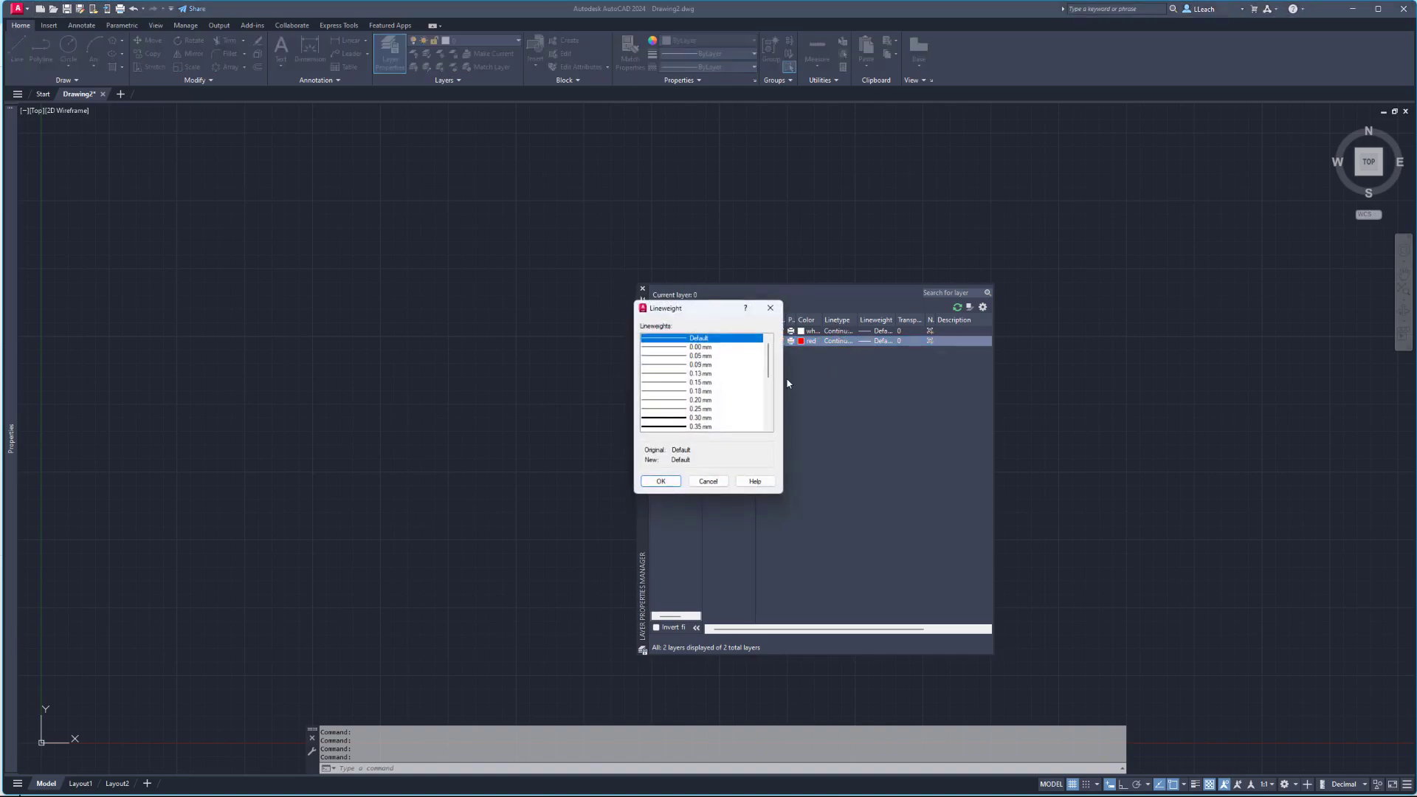
pyautogui.click(699, 419)
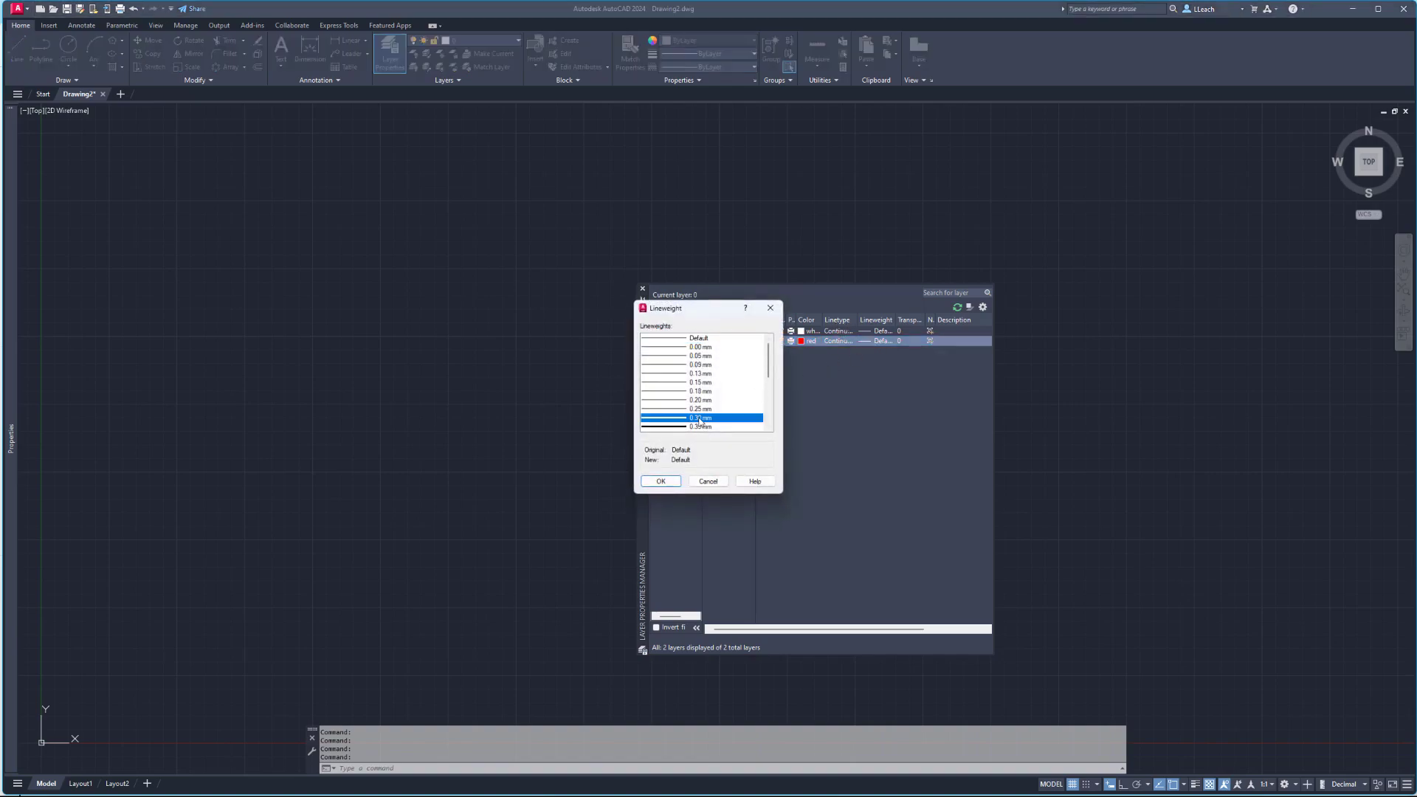
pyautogui.click(677, 480)
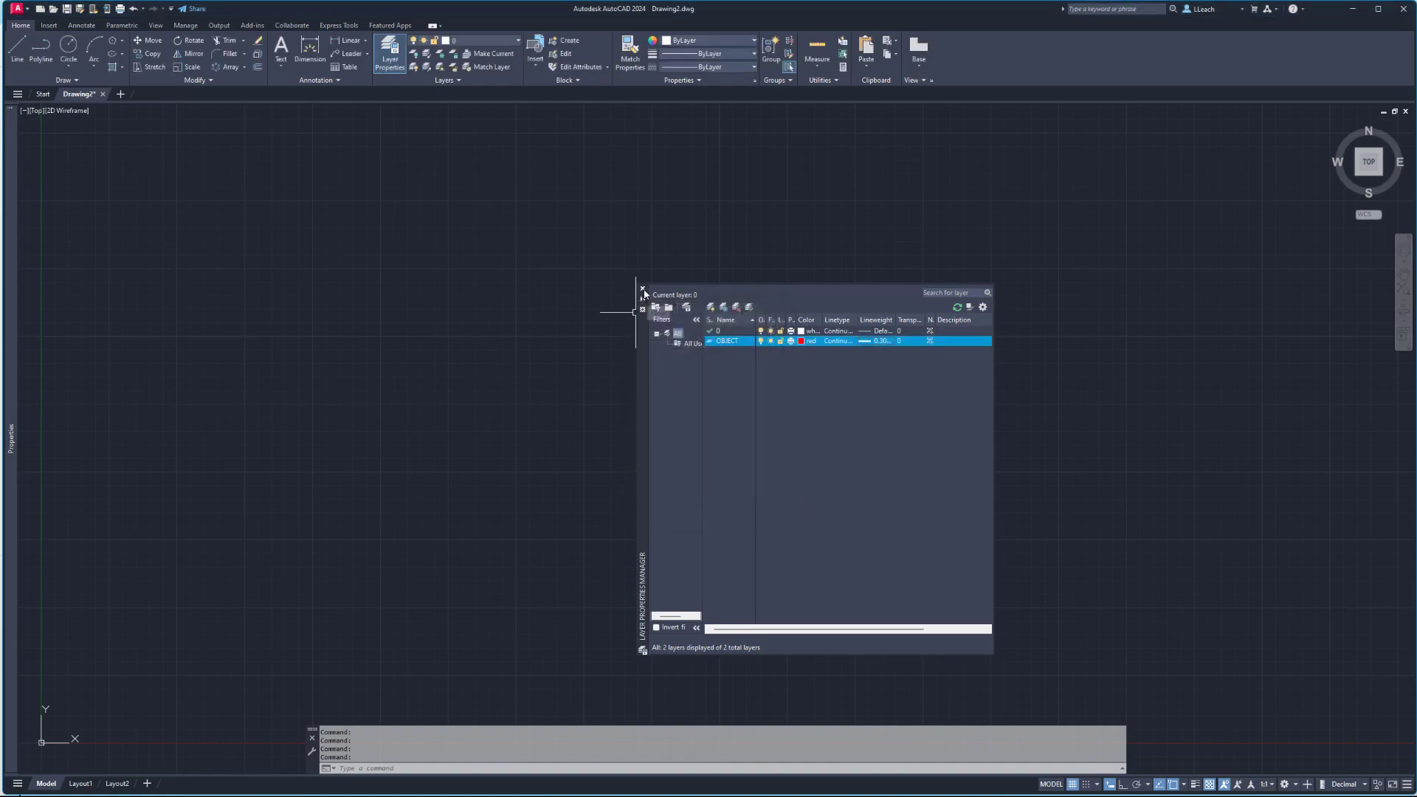
pyautogui.click(642, 289)
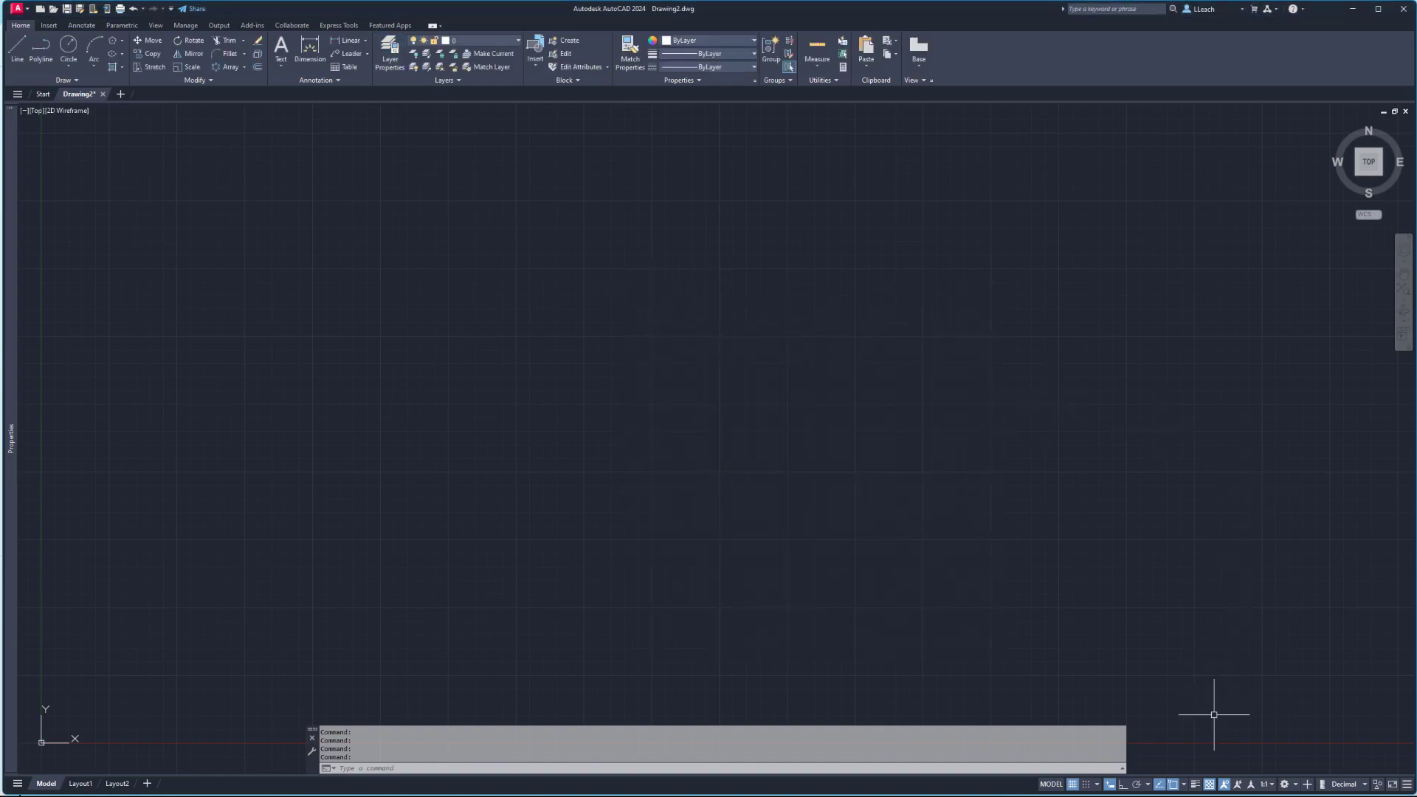
pyautogui.click(1195, 787)
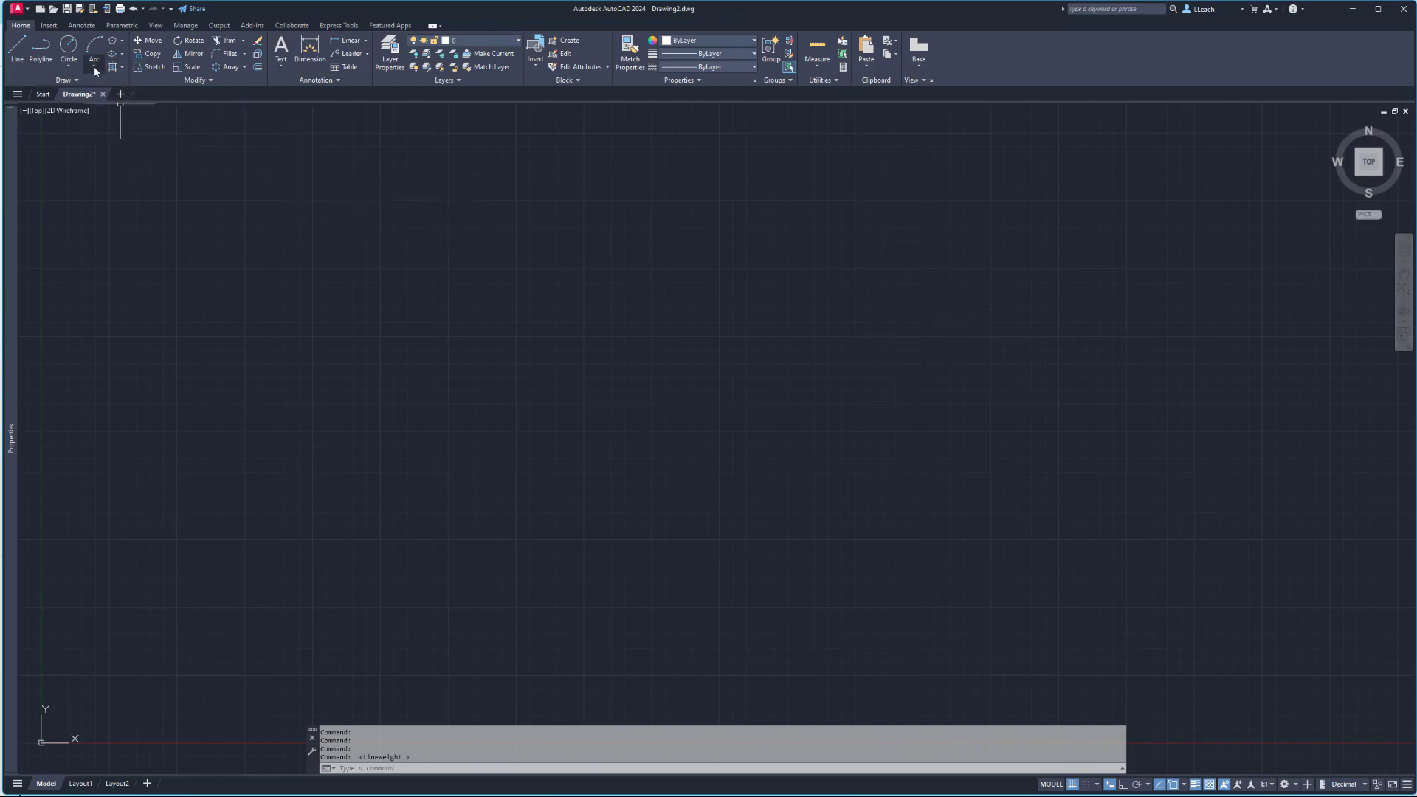
# - Draw a 3 by 3 unit square with the Rectangle command in the empty drawing area
pyautogui.click(124, 42)
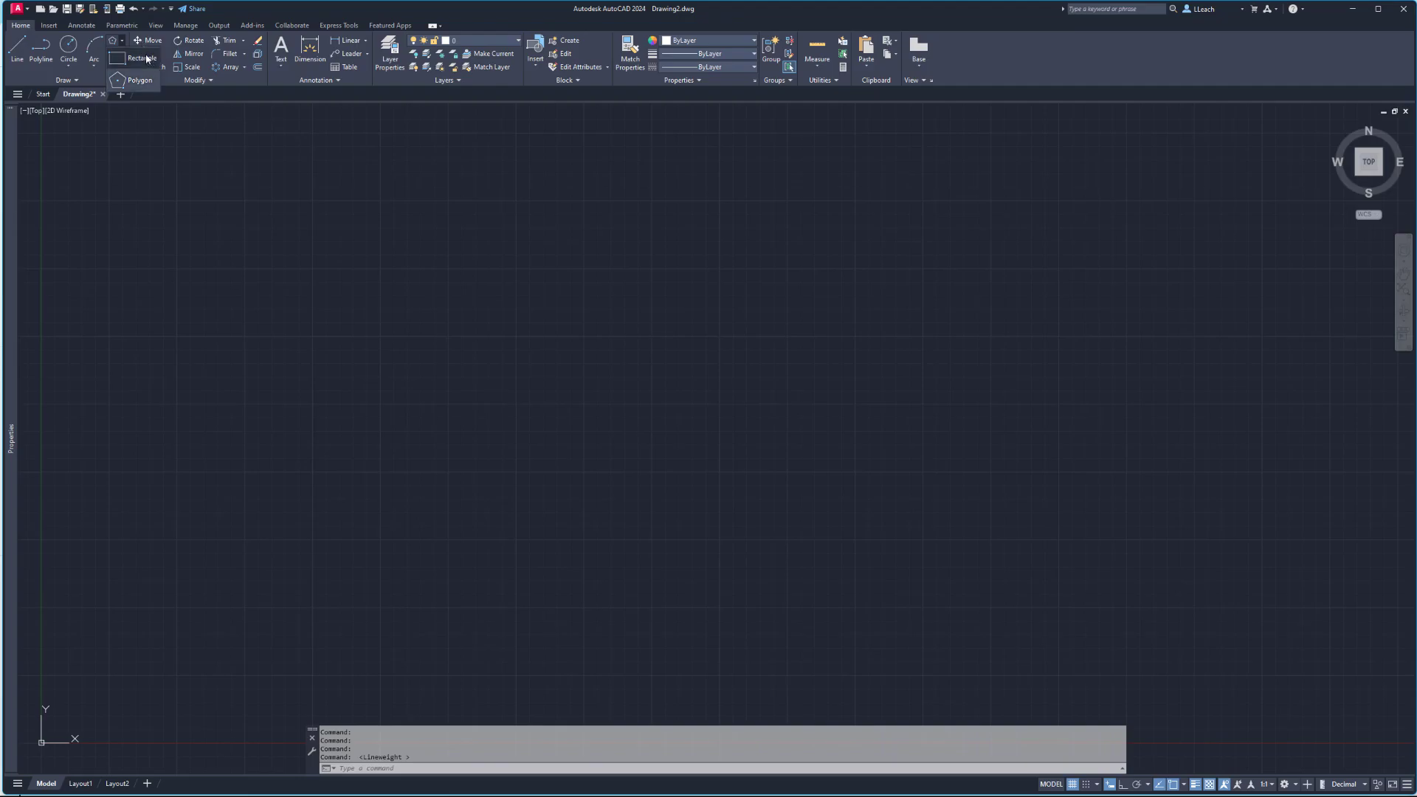
pyautogui.click(147, 59)
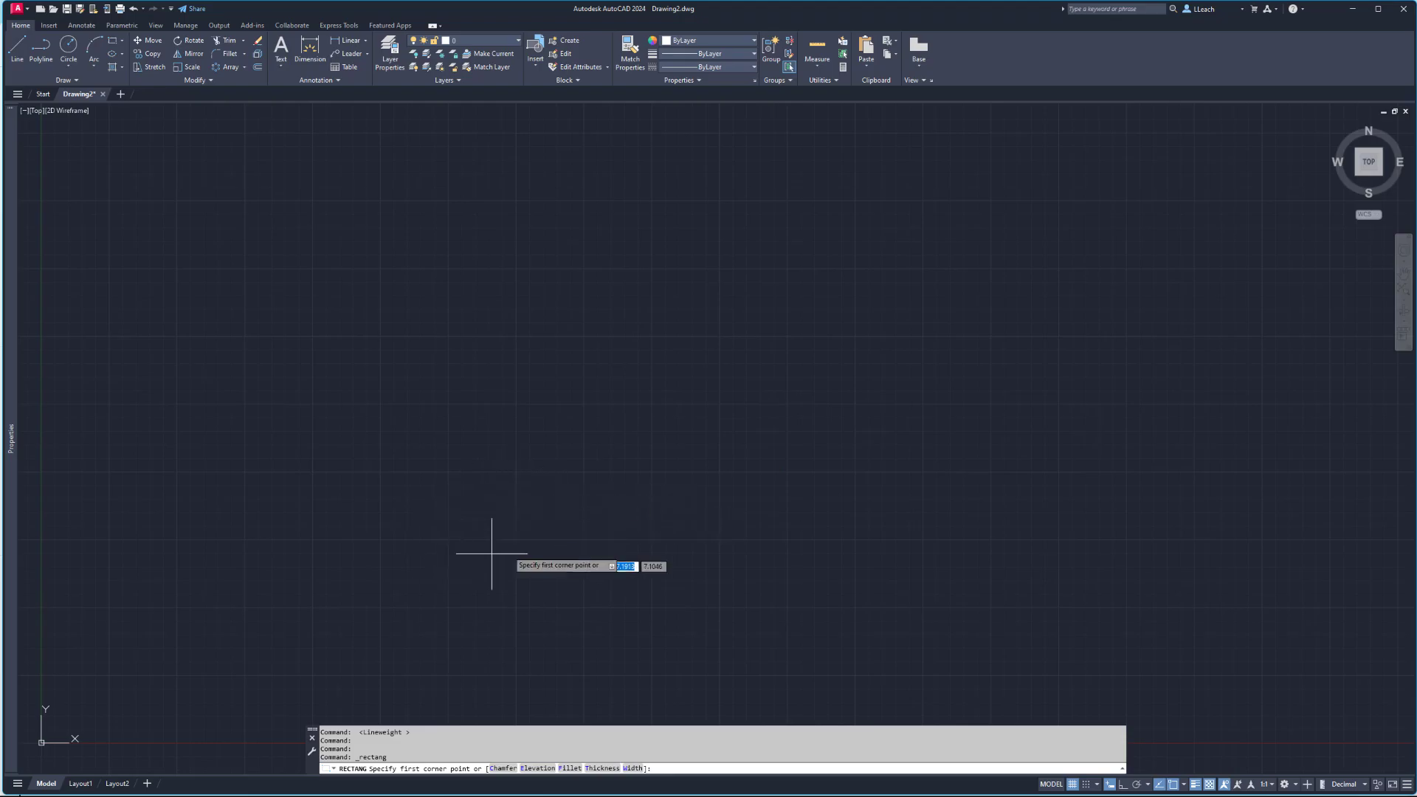
pyautogui.click(417, 555)
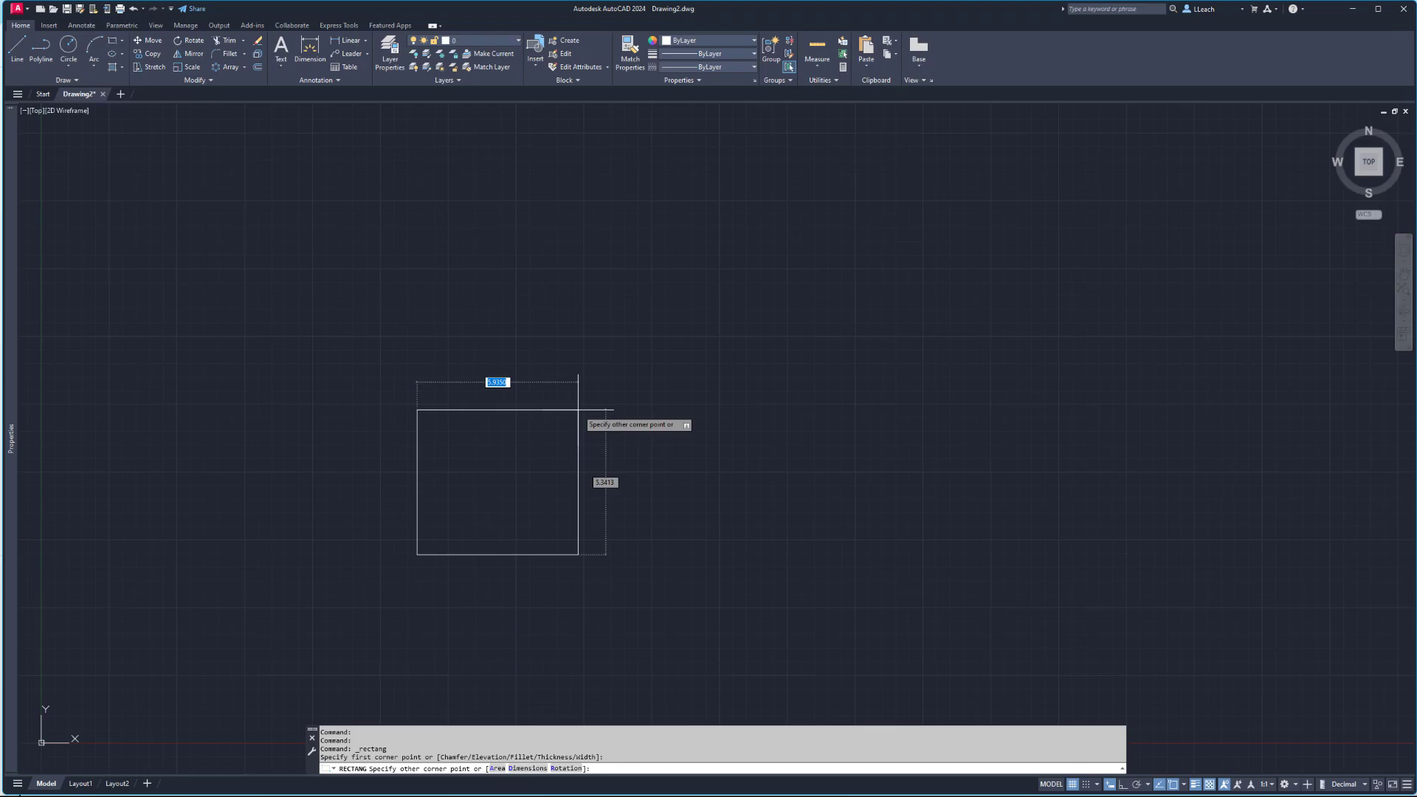
pyautogui.write('3')
pyautogui.press('Tab')
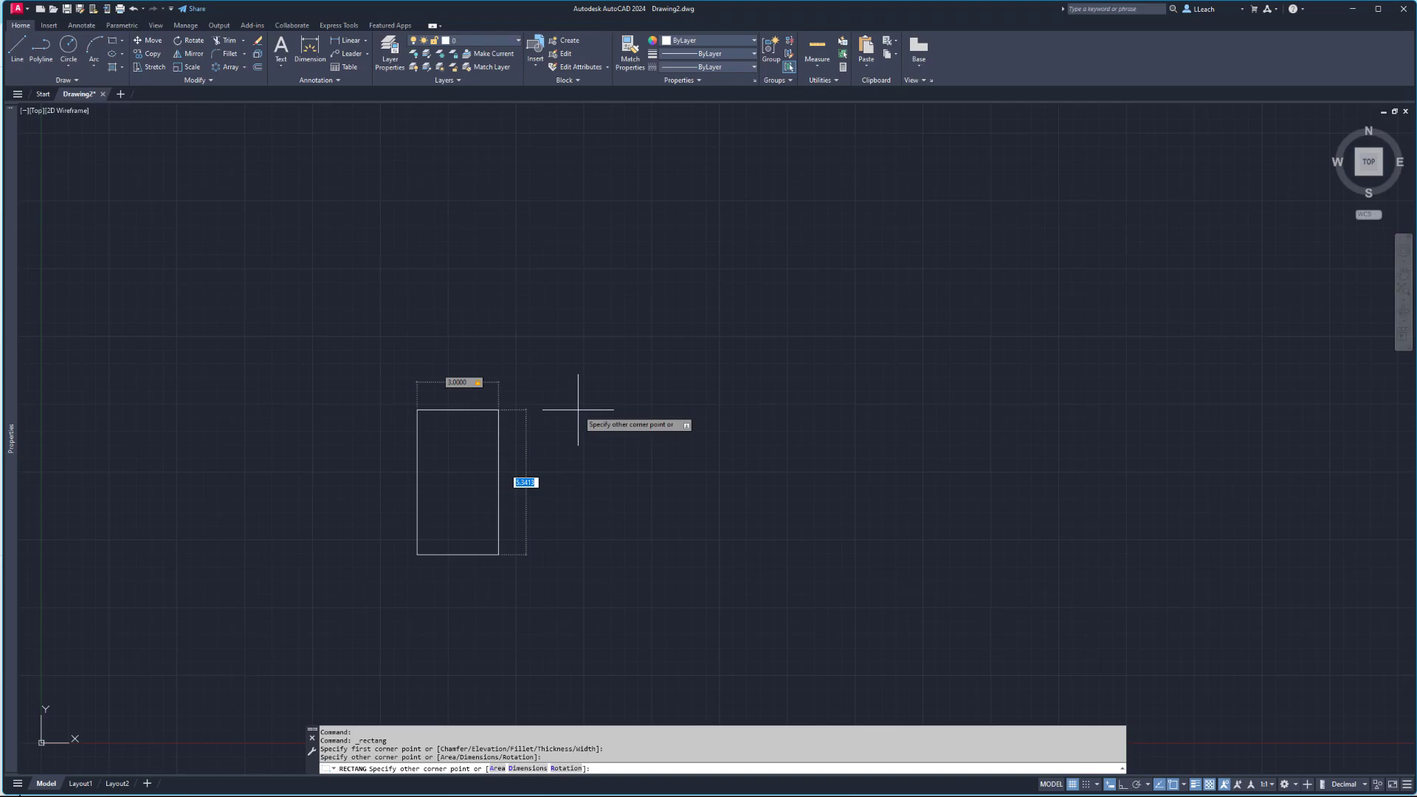
pyautogui.write('3')
pyautogui.press('Tab')
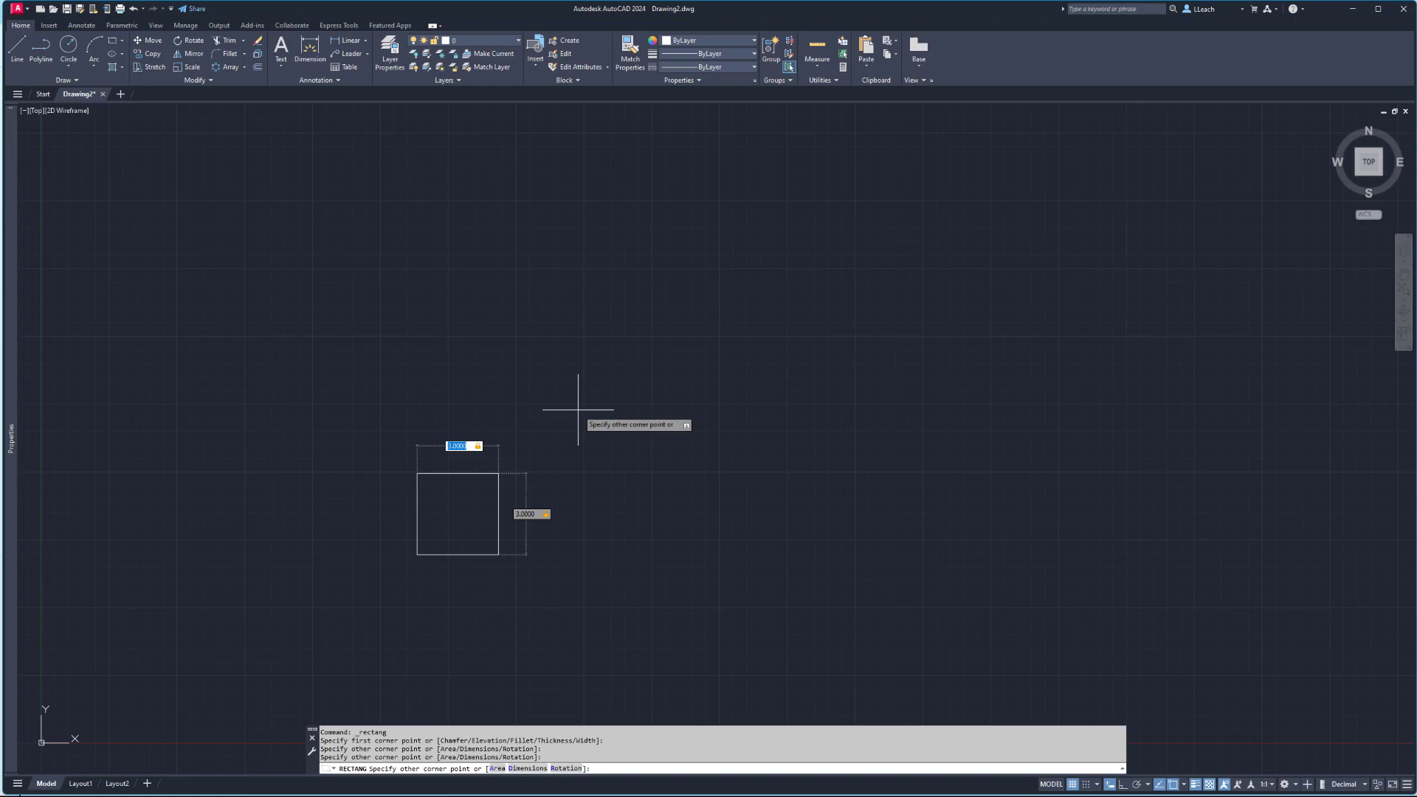
pyautogui.press('Return')
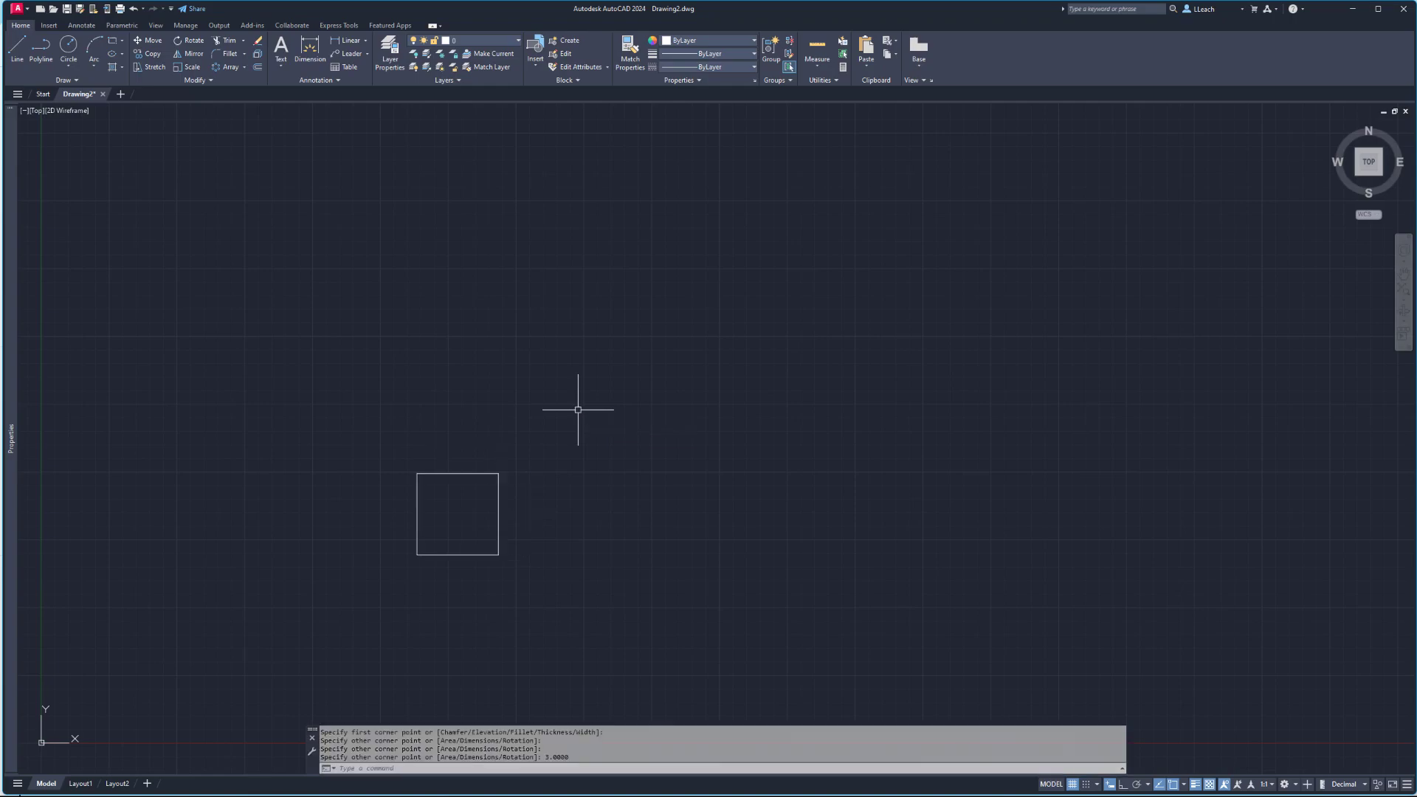
# - Offset the 3-unit square inward by a distance of .25
pyautogui.scroll(-1, 457, 491)
pyautogui.scroll(3, 470, 463)
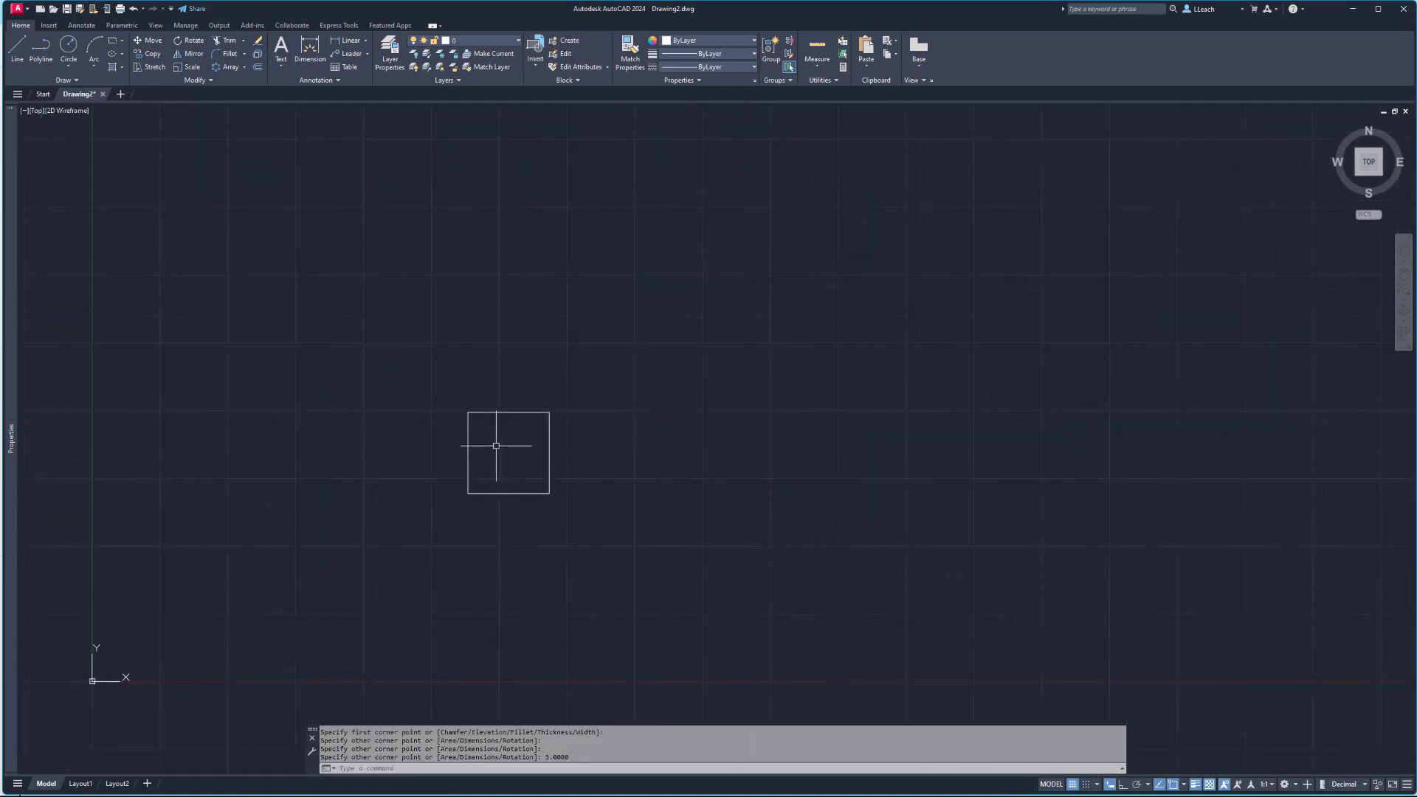
pyautogui.scroll(2, 517, 435)
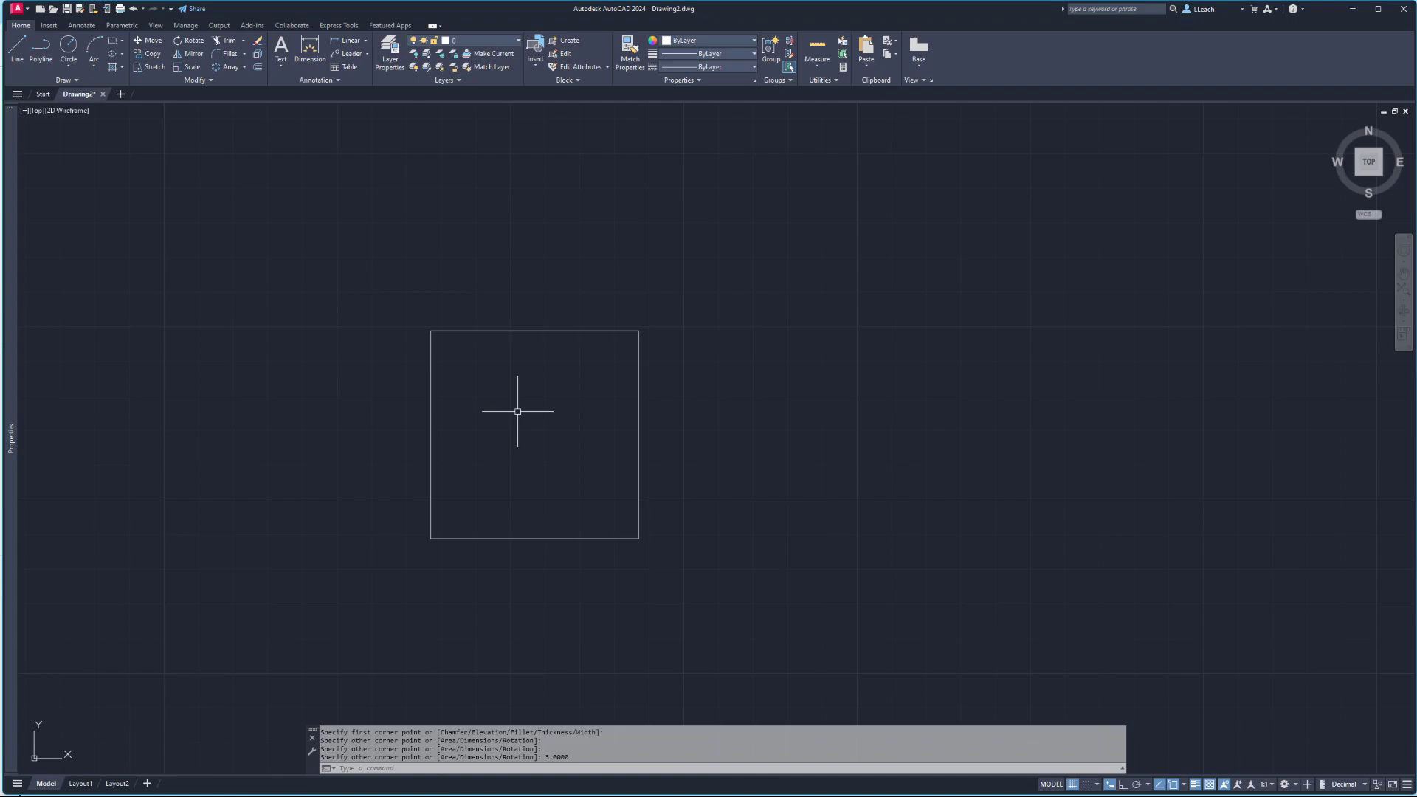
pyautogui.click(259, 71)
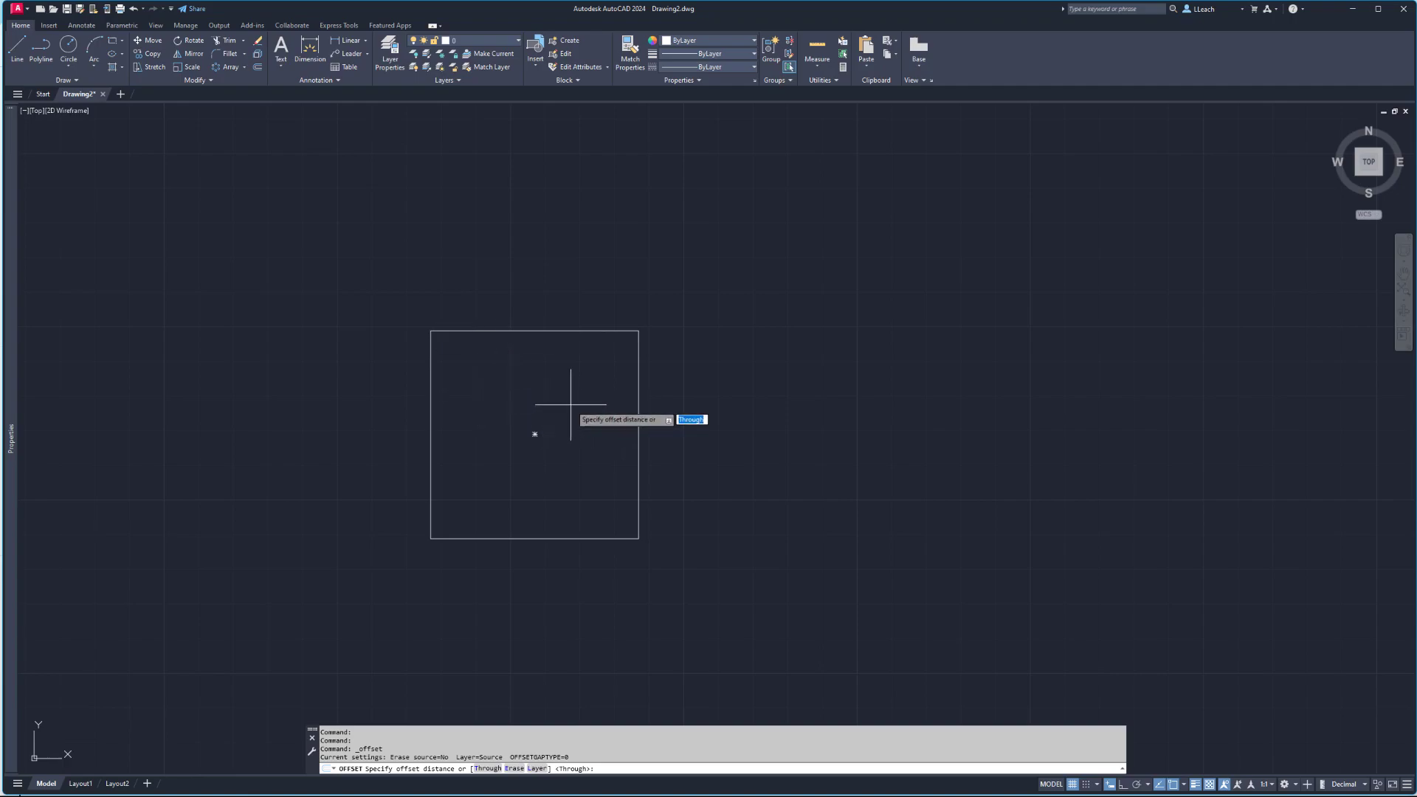
pyautogui.write('.25')
pyautogui.press('Return')
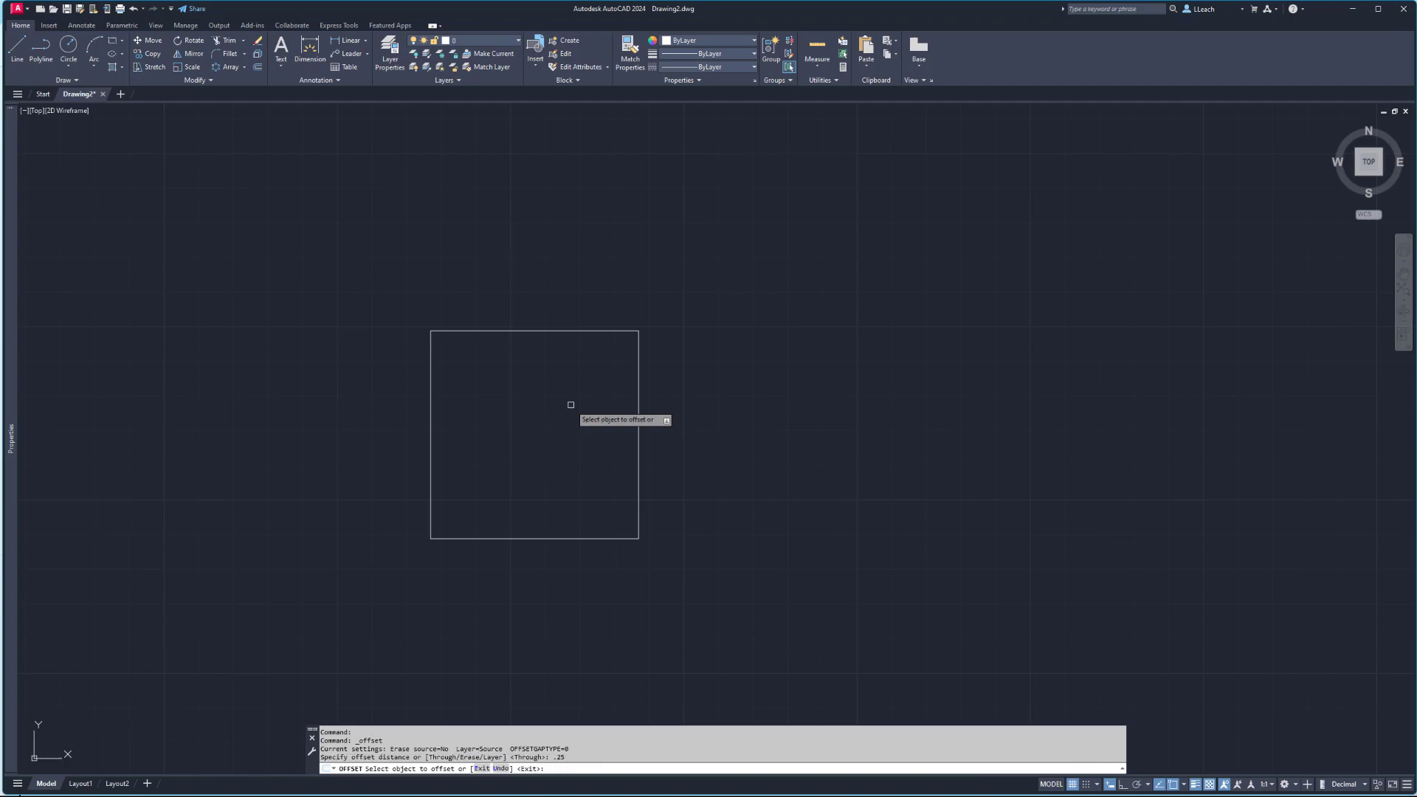
pyautogui.click(560, 333)
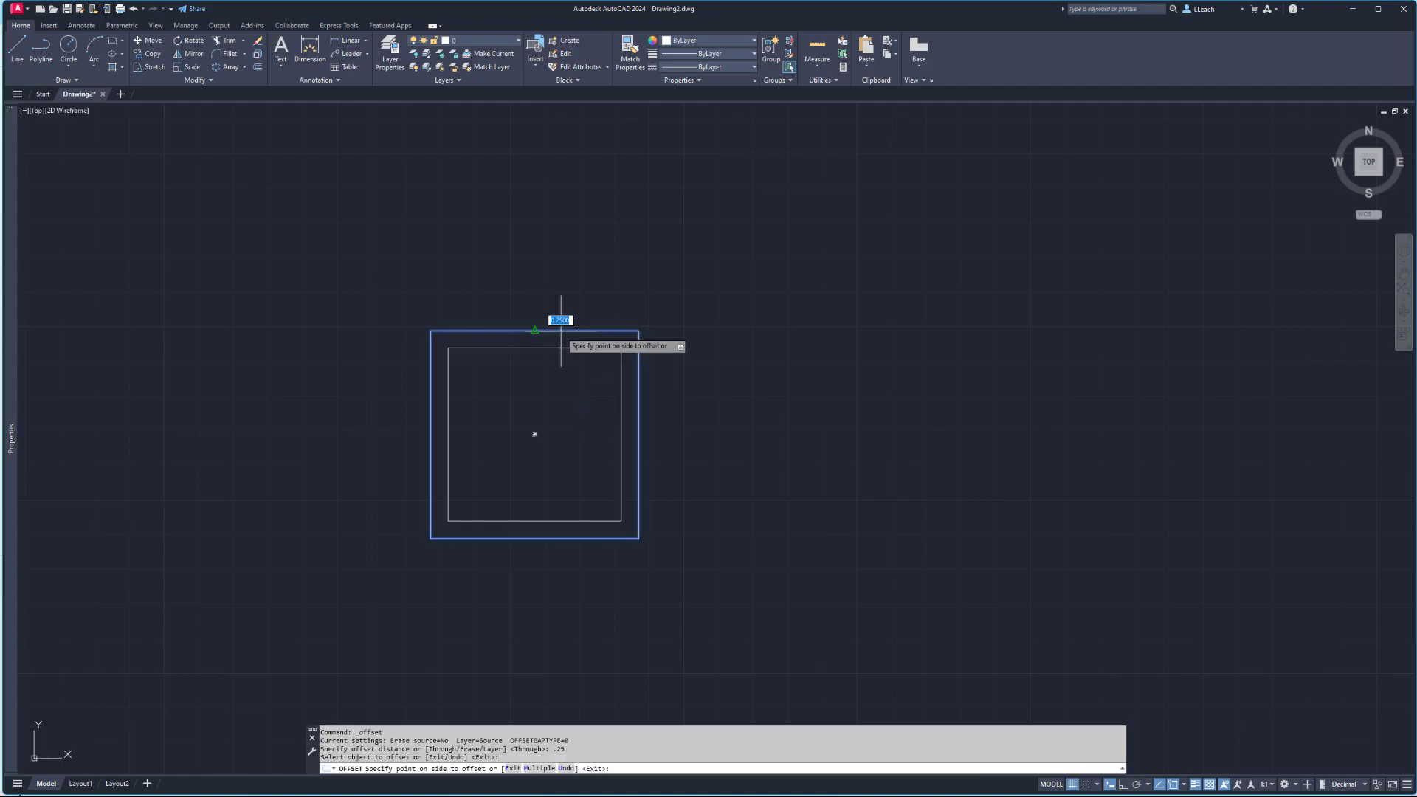
pyautogui.click(543, 375)
# - Offset each new innermost square inward by the same .25 distance four more times, and end the Offset command
pyautogui.click(544, 348)
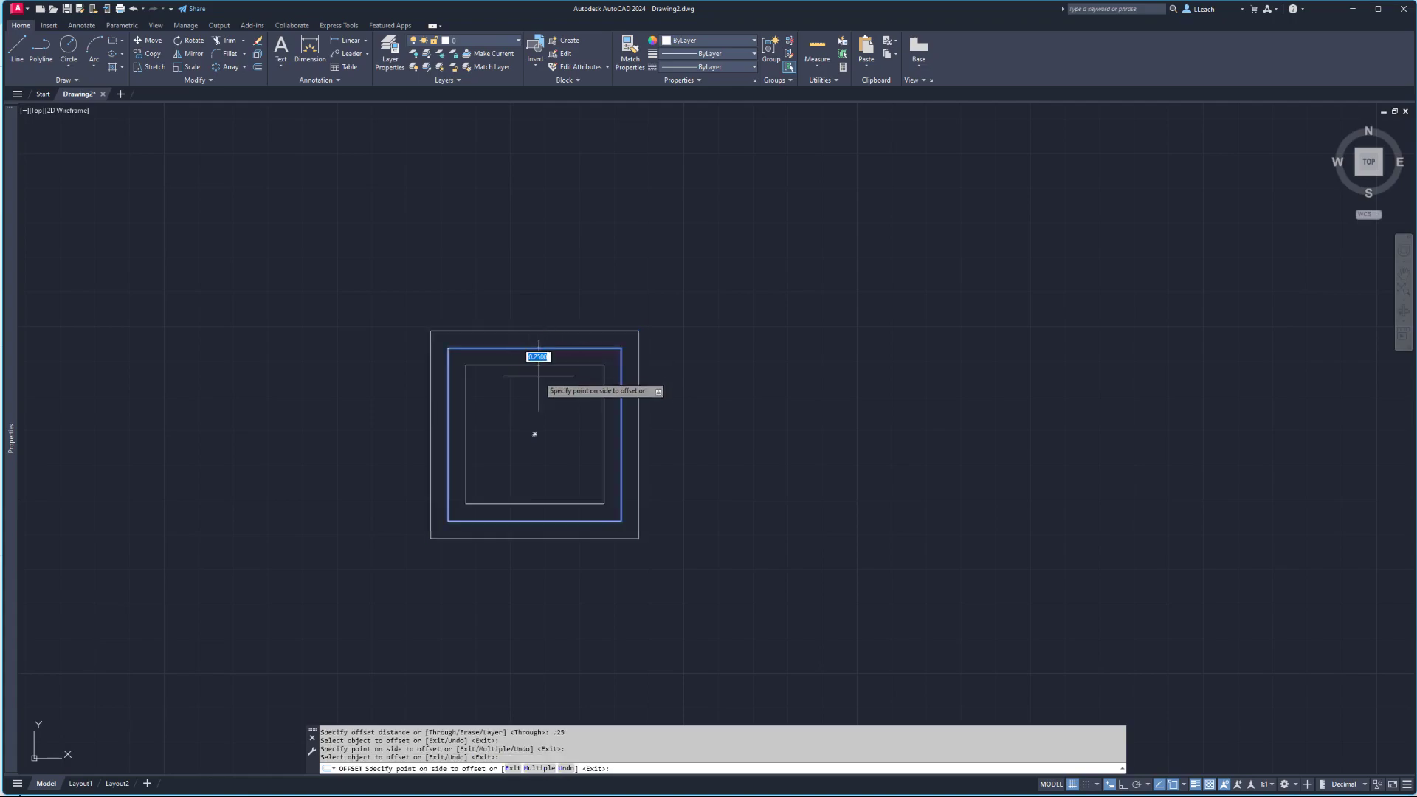
pyautogui.click(540, 395)
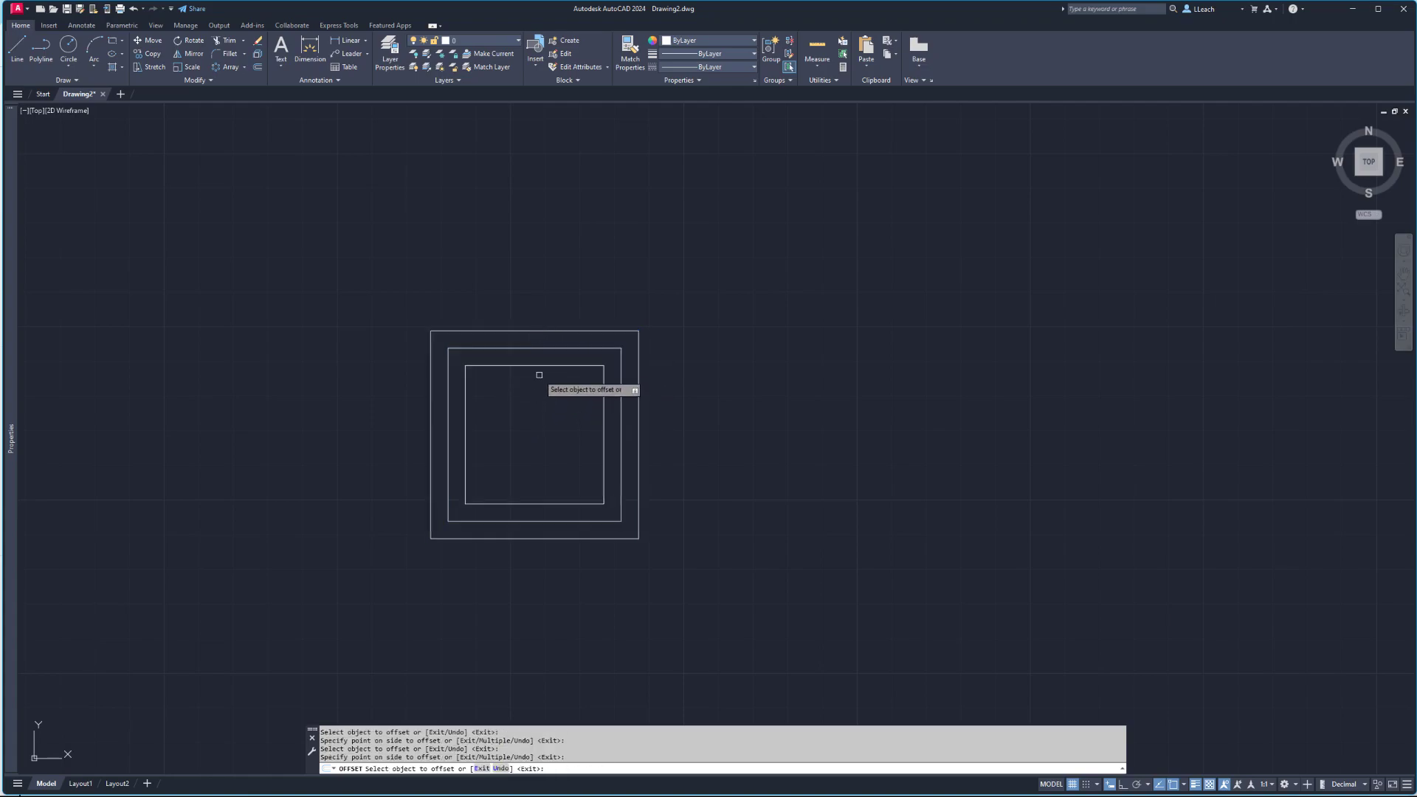
pyautogui.click(540, 366)
pyautogui.click(523, 394)
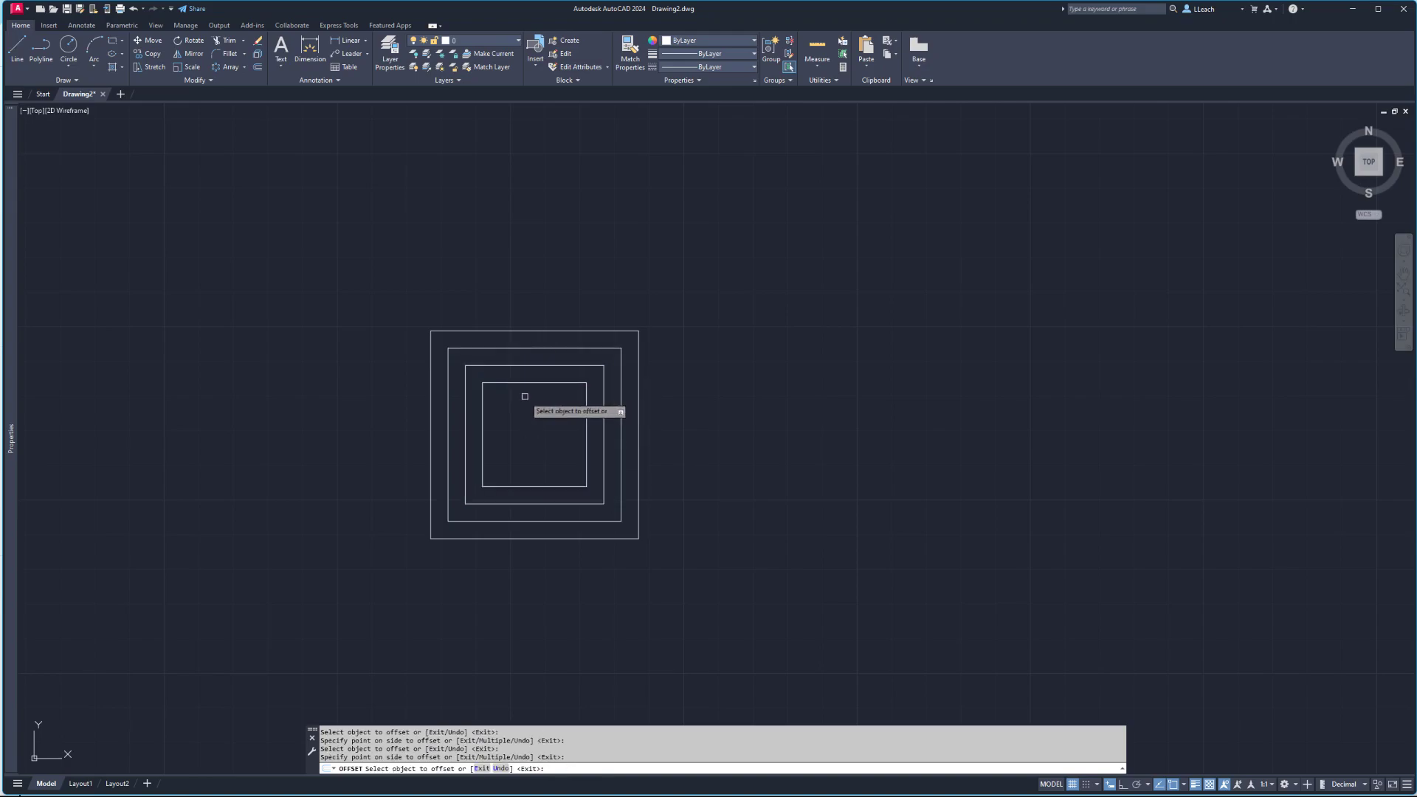
pyautogui.click(529, 383)
pyautogui.click(528, 403)
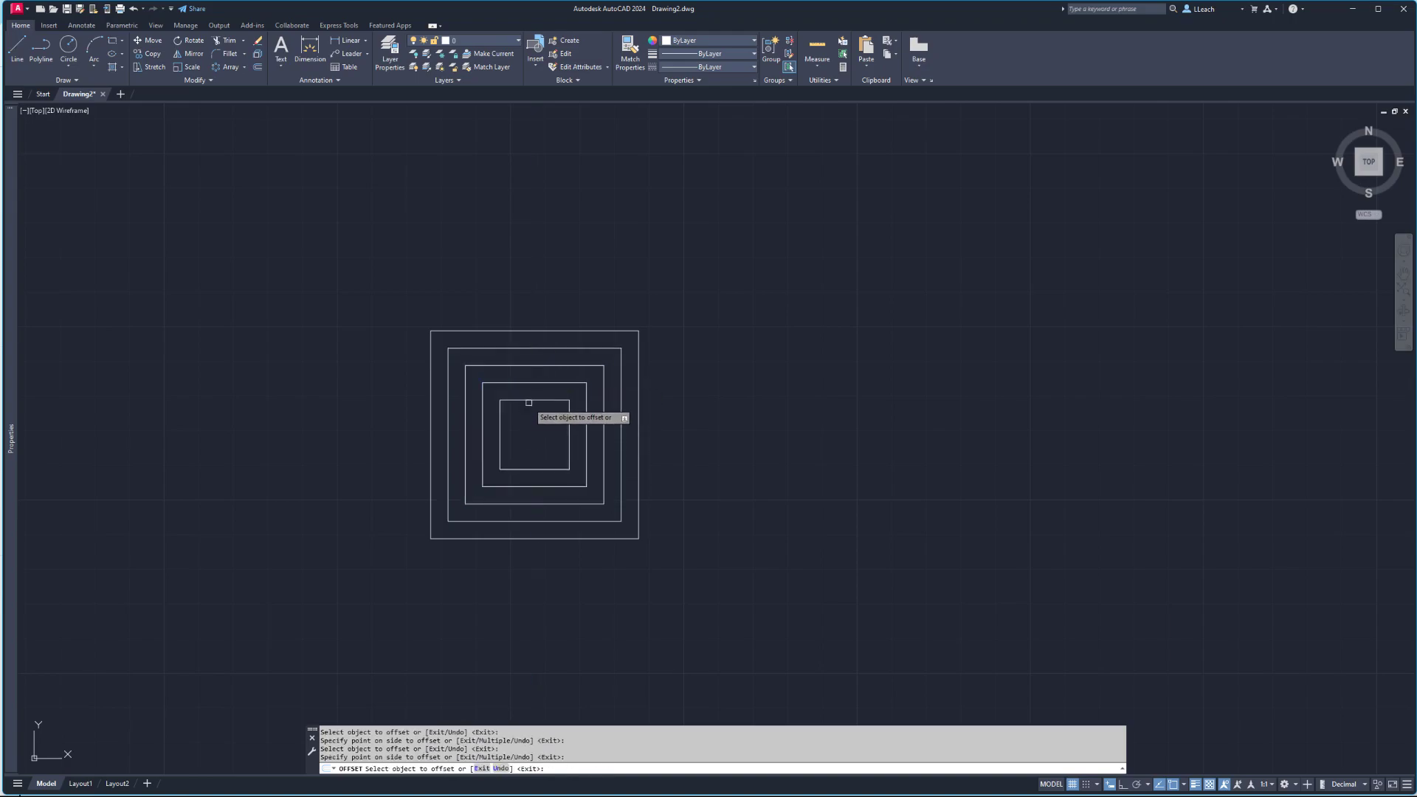
pyautogui.click(528, 400)
pyautogui.click(528, 423)
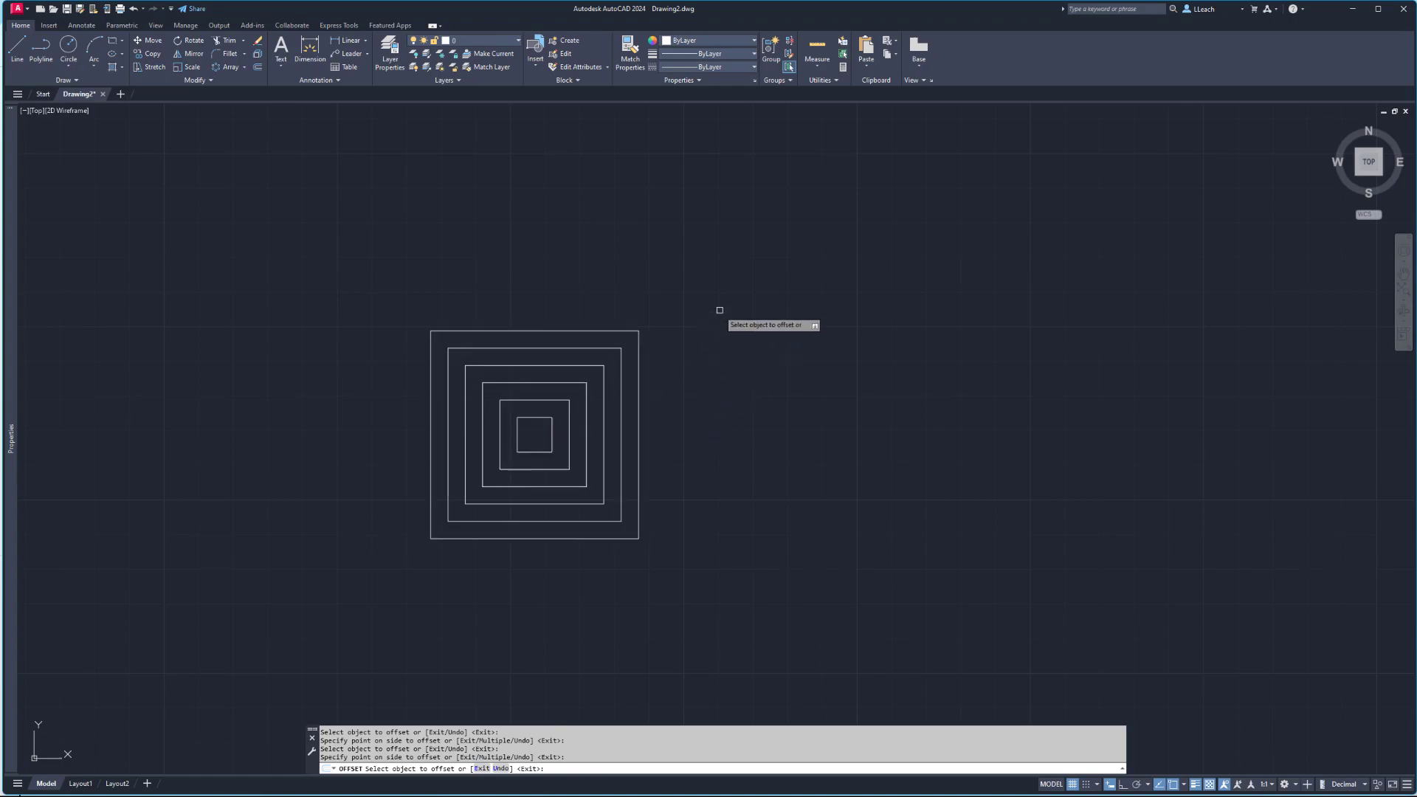
pyautogui.press('Escape')
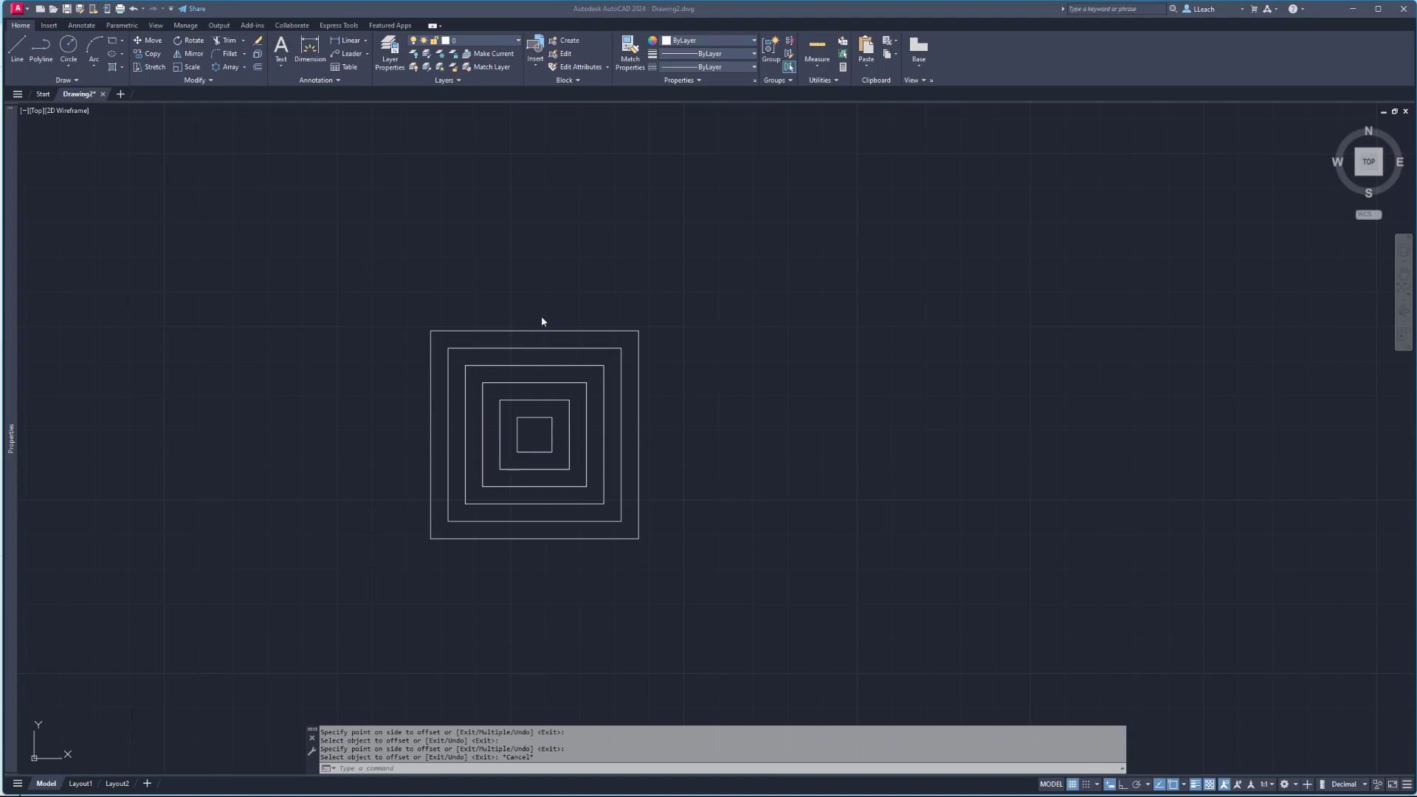
# - Assign all six concentric squares to the OBJECT layer and clear the selection
pyautogui.click(406, 299)
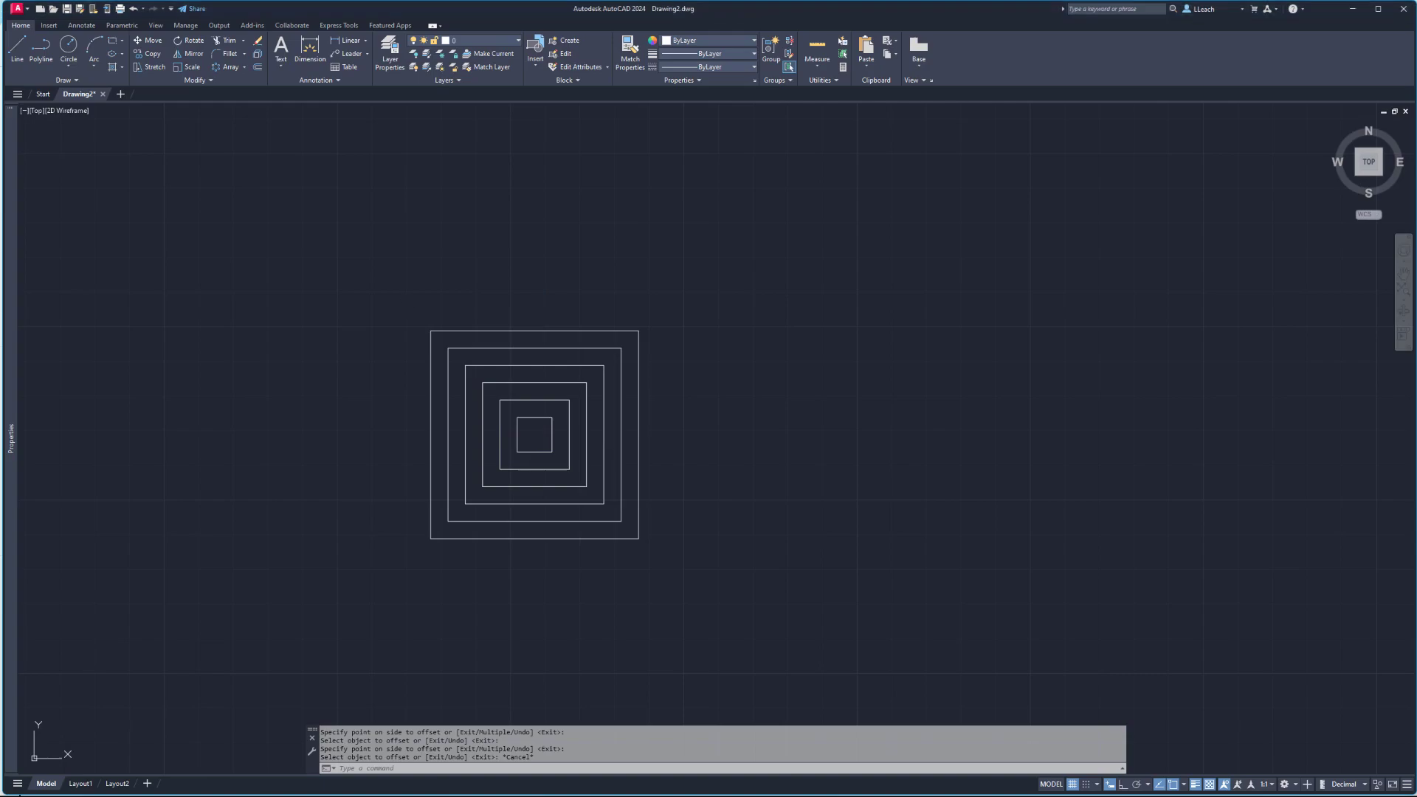
pyautogui.moveTo(410, 299); pyautogui.dragTo(408, 303)
pyautogui.click(401, 299)
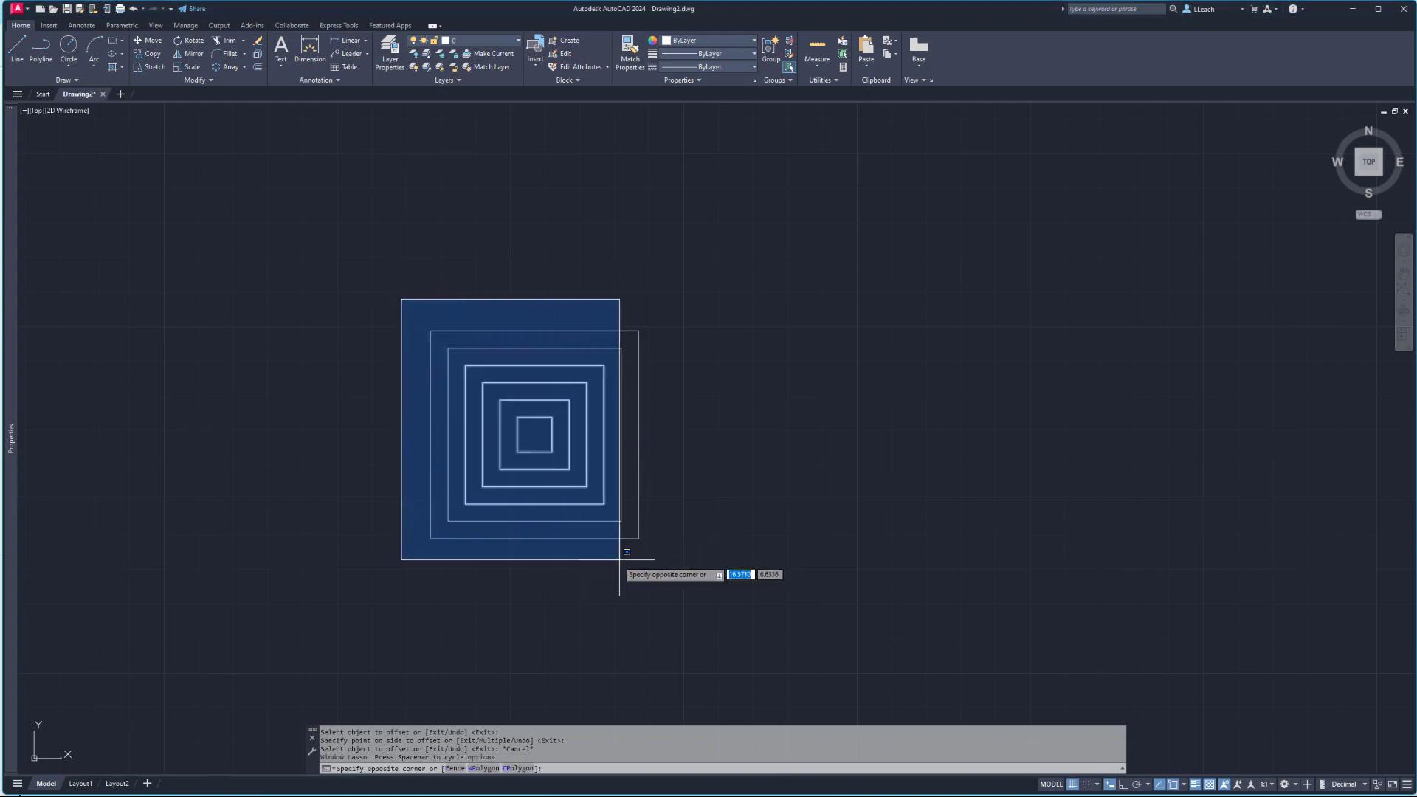
pyautogui.click(665, 557)
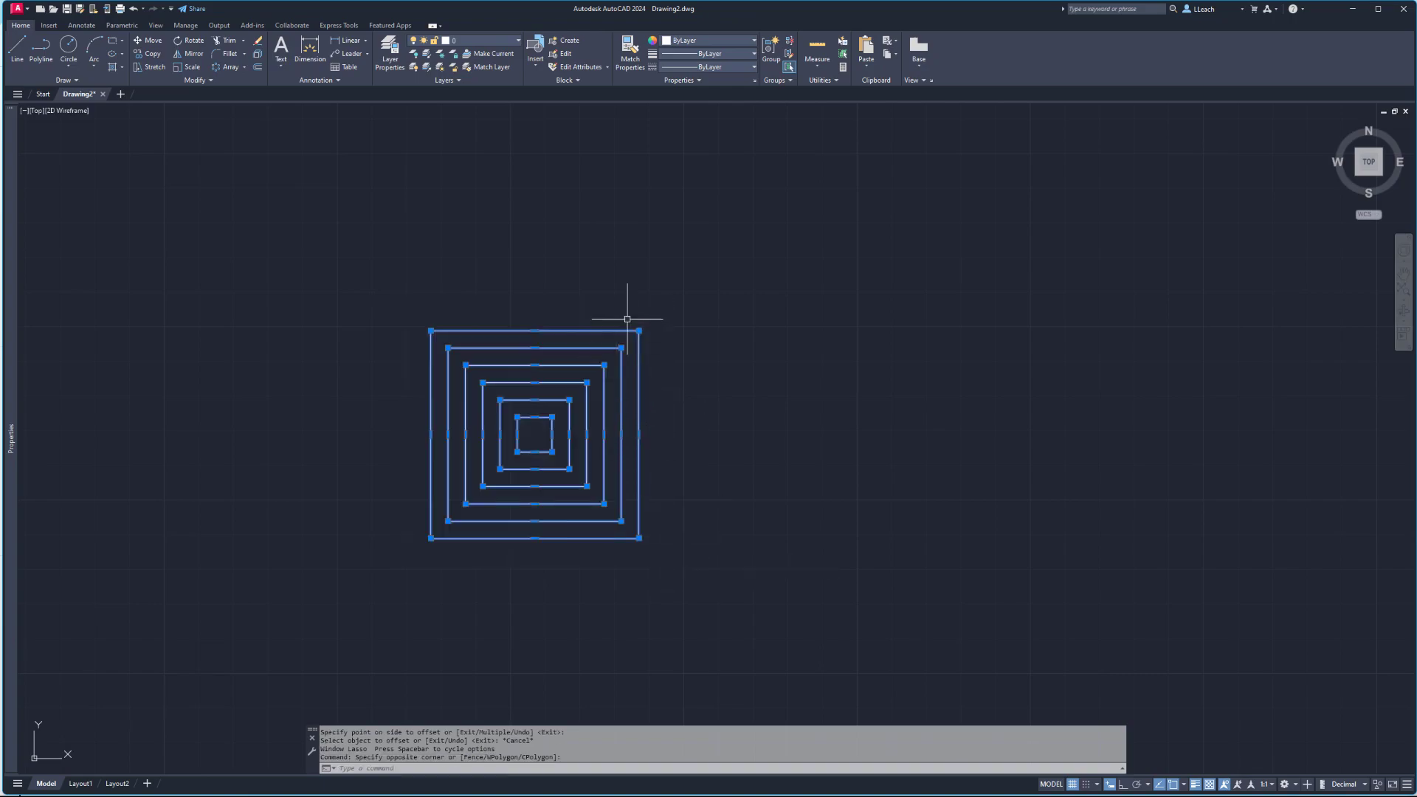
pyautogui.click(464, 43)
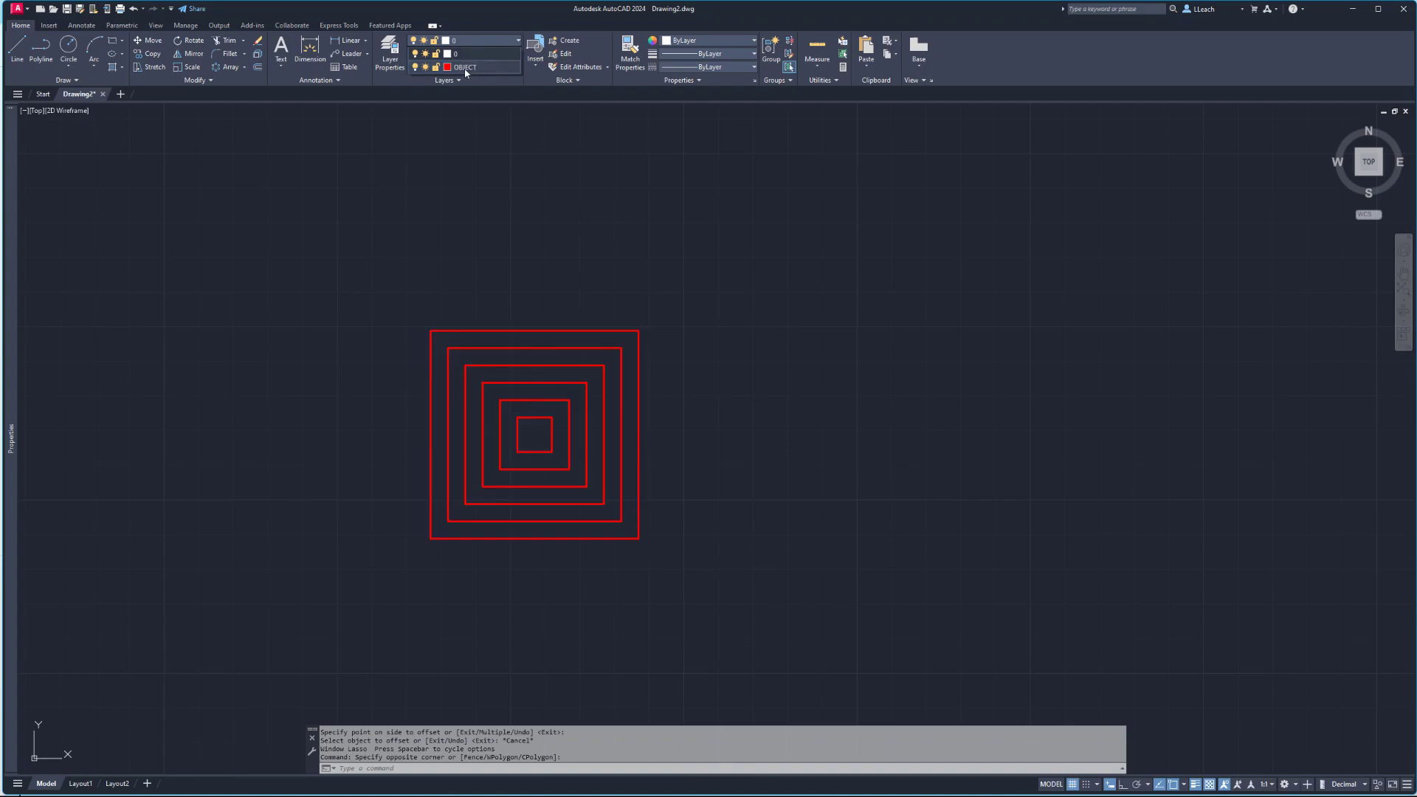
pyautogui.click(465, 68)
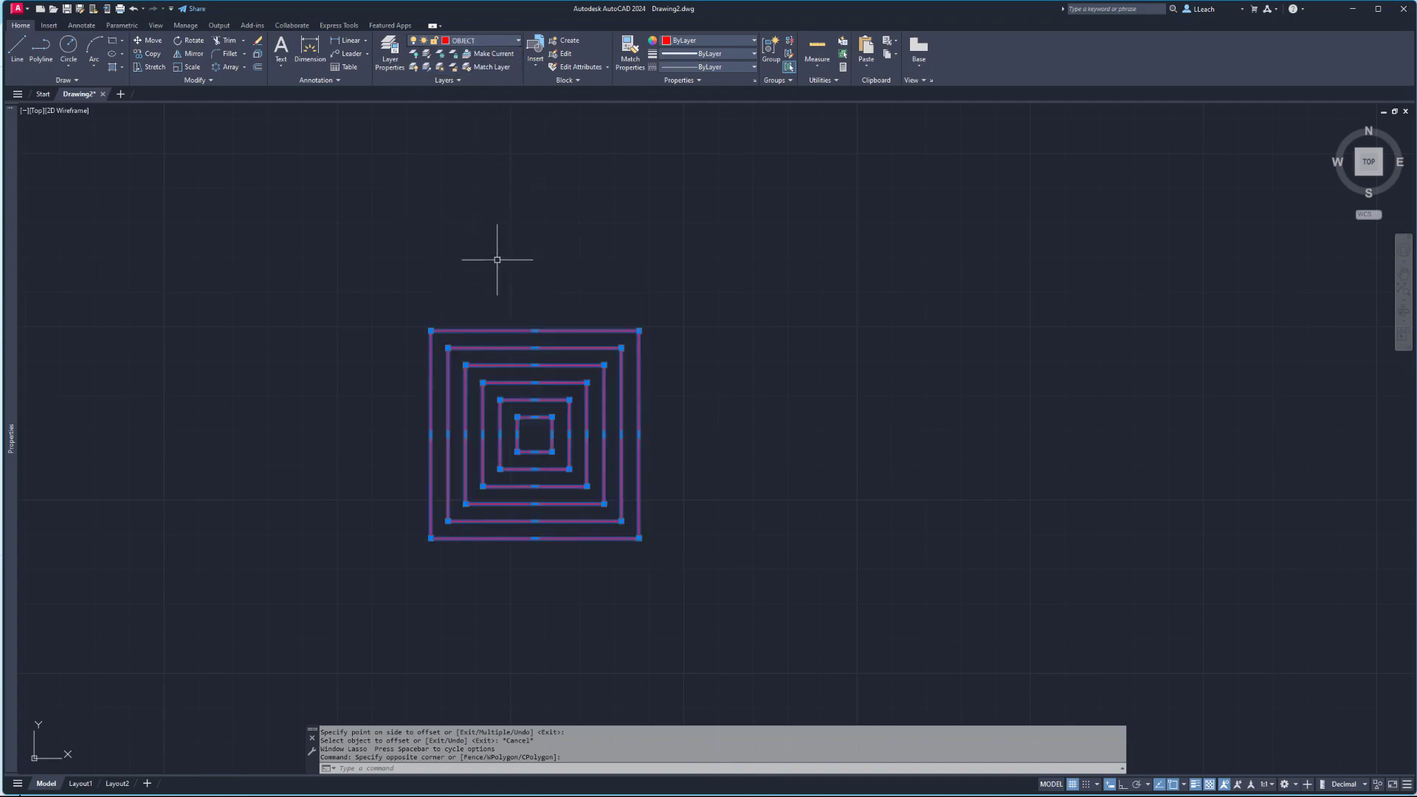
pyautogui.press('Escape')
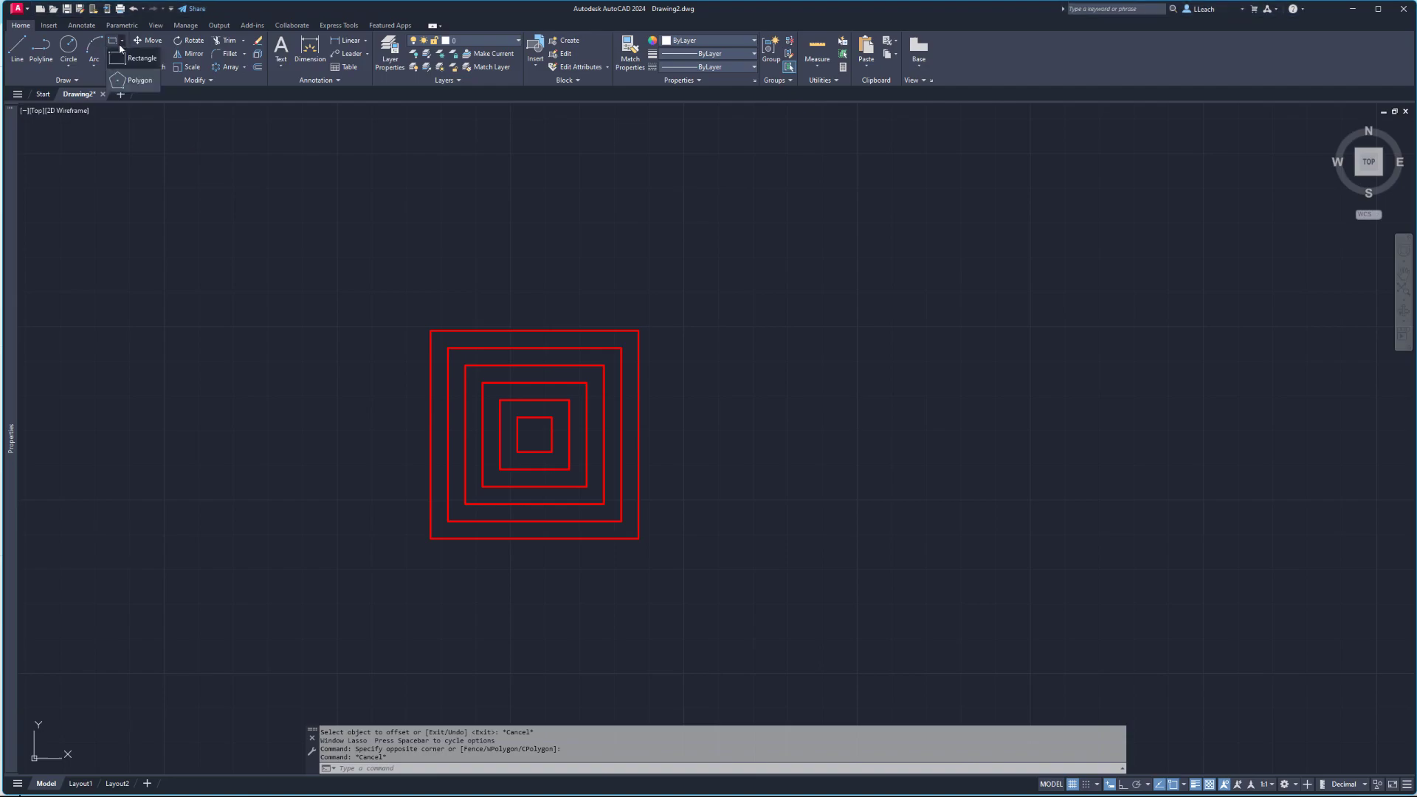
# - Draw a four-sided polygon centred on the squares' geometric center, circumscribed about a circle reaching the outer square's lower-left corner
pyautogui.click(140, 80)
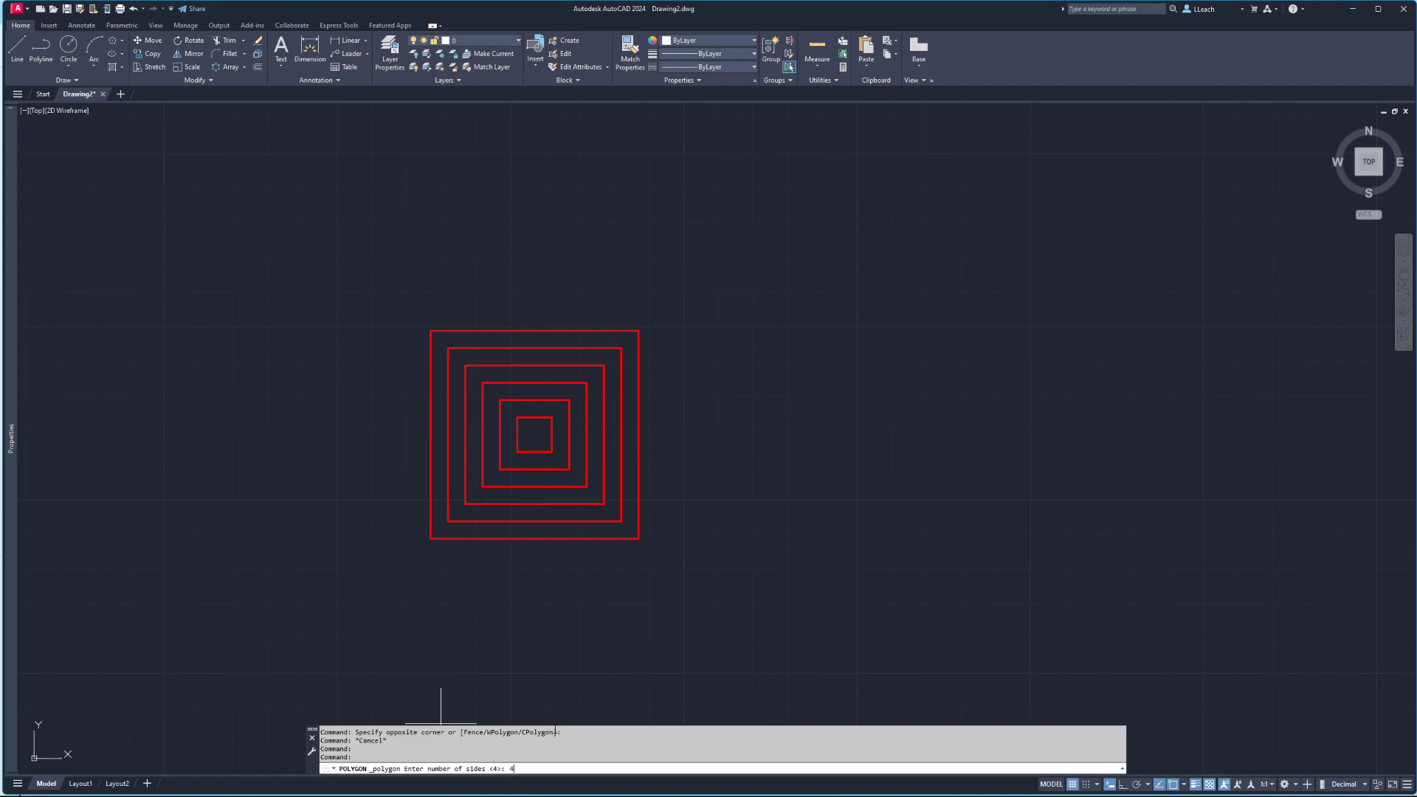
pyautogui.write('4')
pyautogui.press('Return')
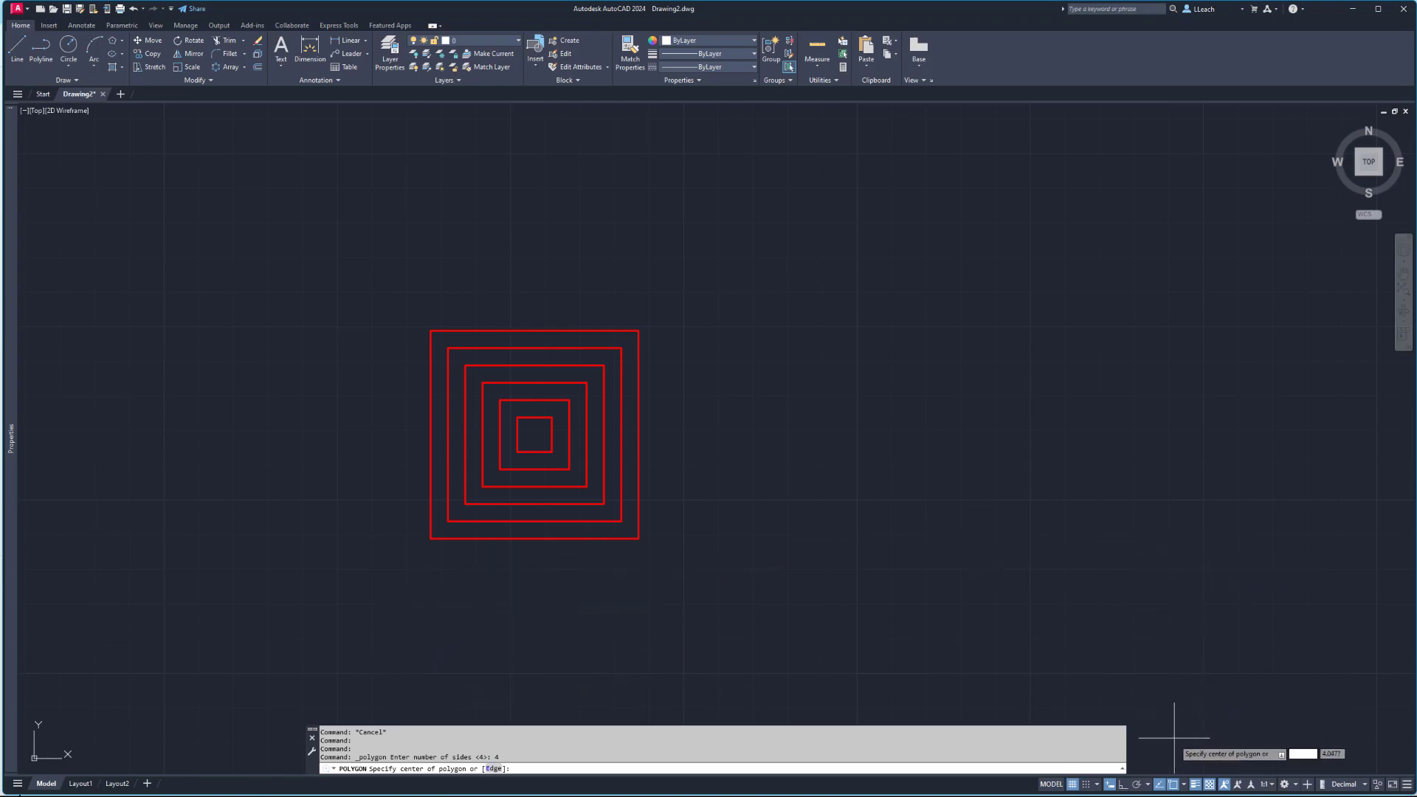
pyautogui.click(1185, 785)
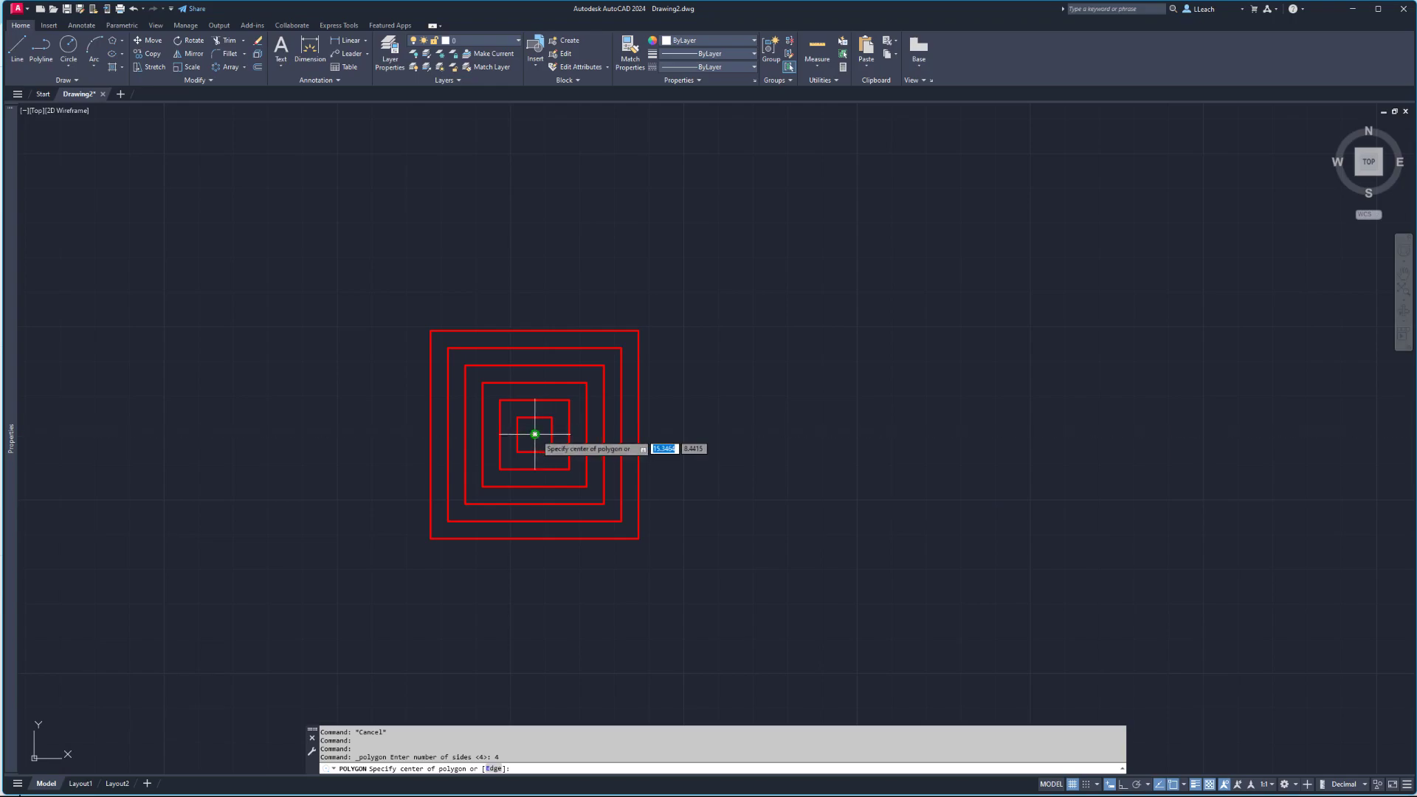
pyautogui.click(535, 434)
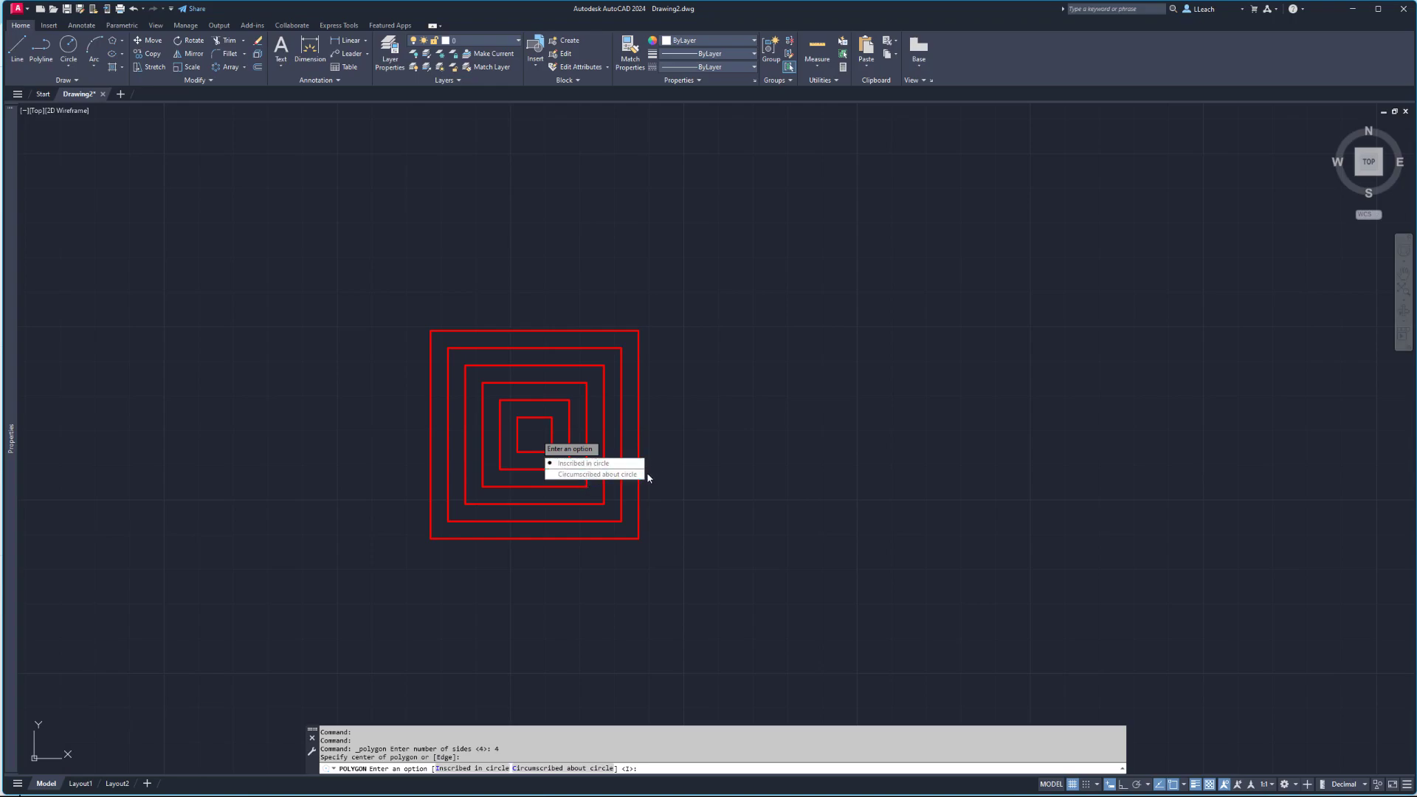
pyautogui.click(606, 476)
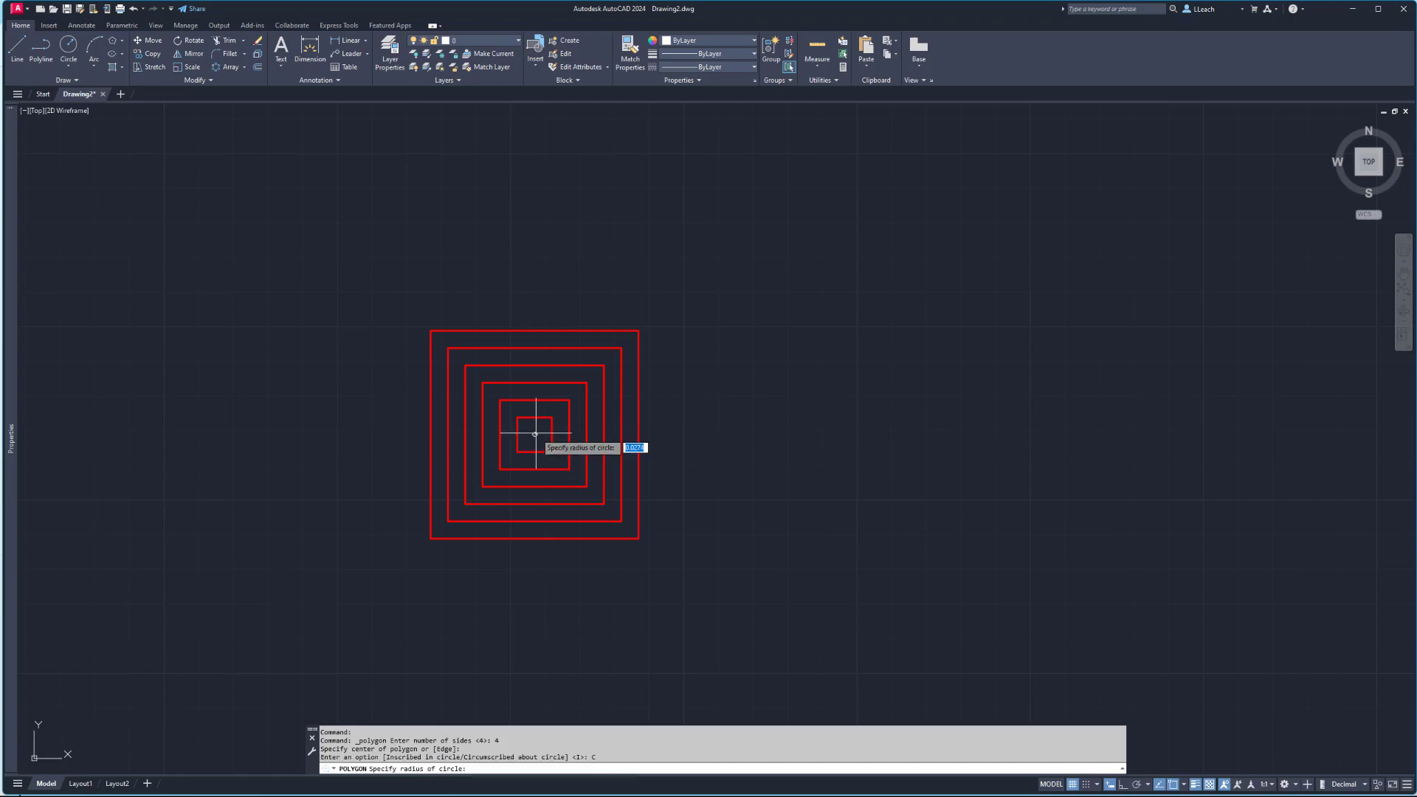
pyautogui.click(430, 538)
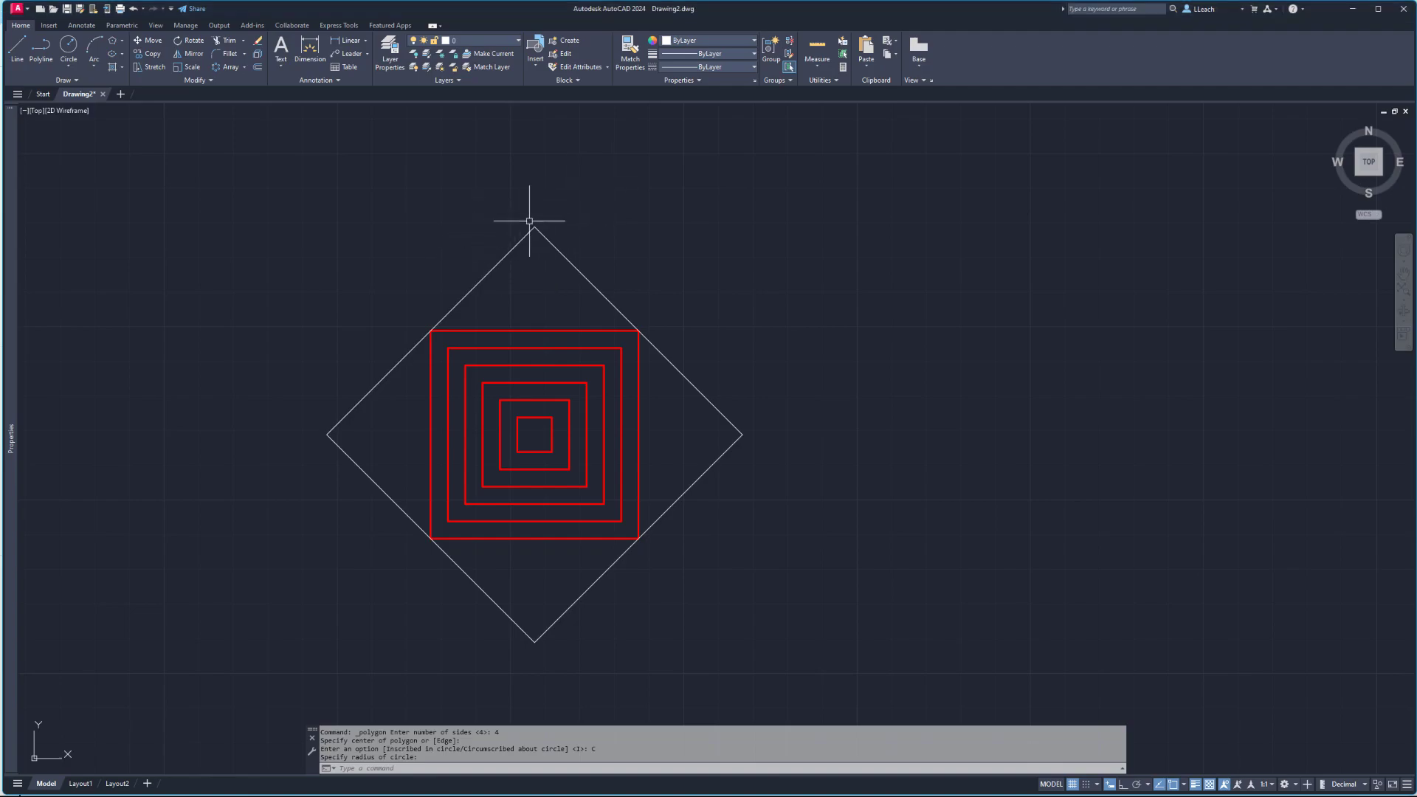
# - Assign the new diamond to the OBJECT layer and clear the selection
pyautogui.click(489, 275)
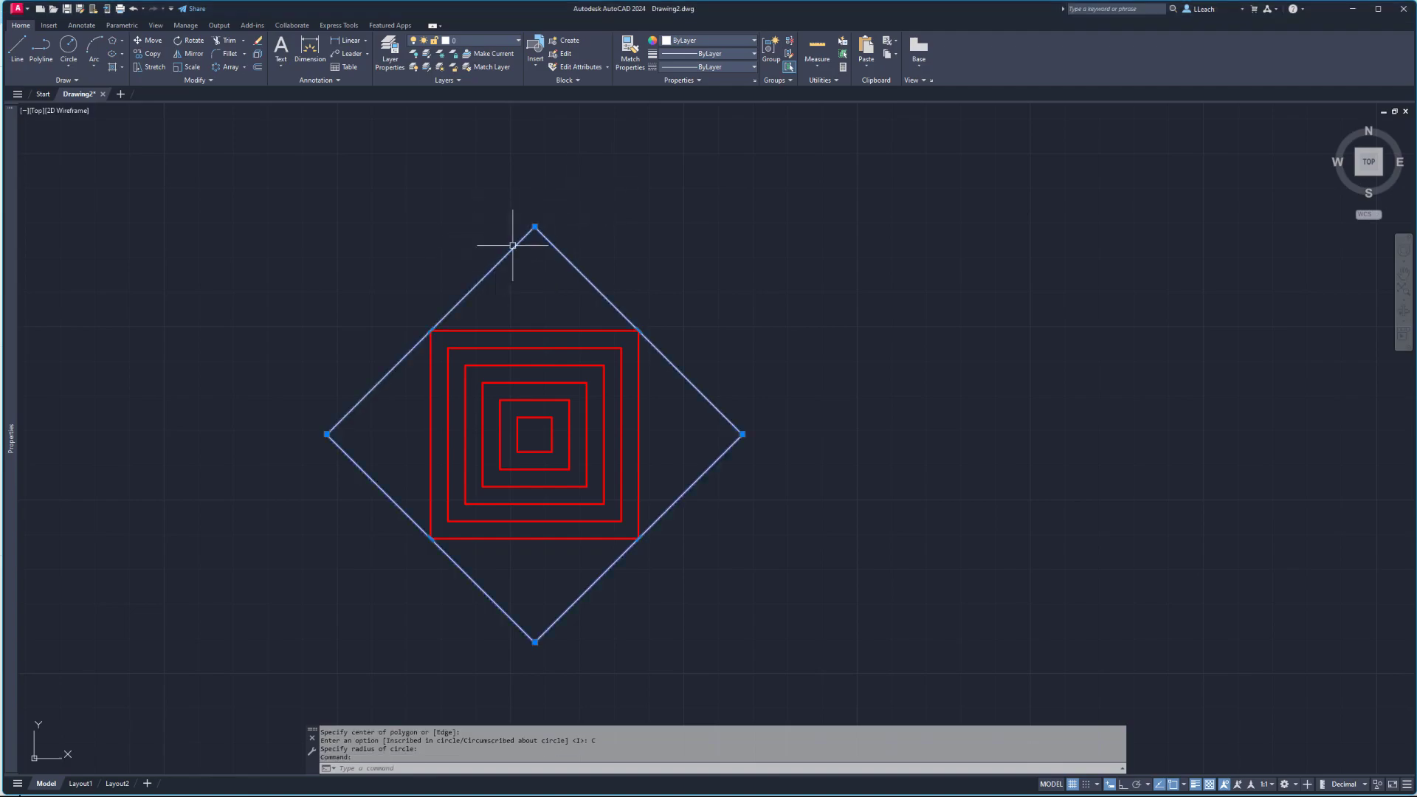
pyautogui.click(519, 41)
pyautogui.click(481, 65)
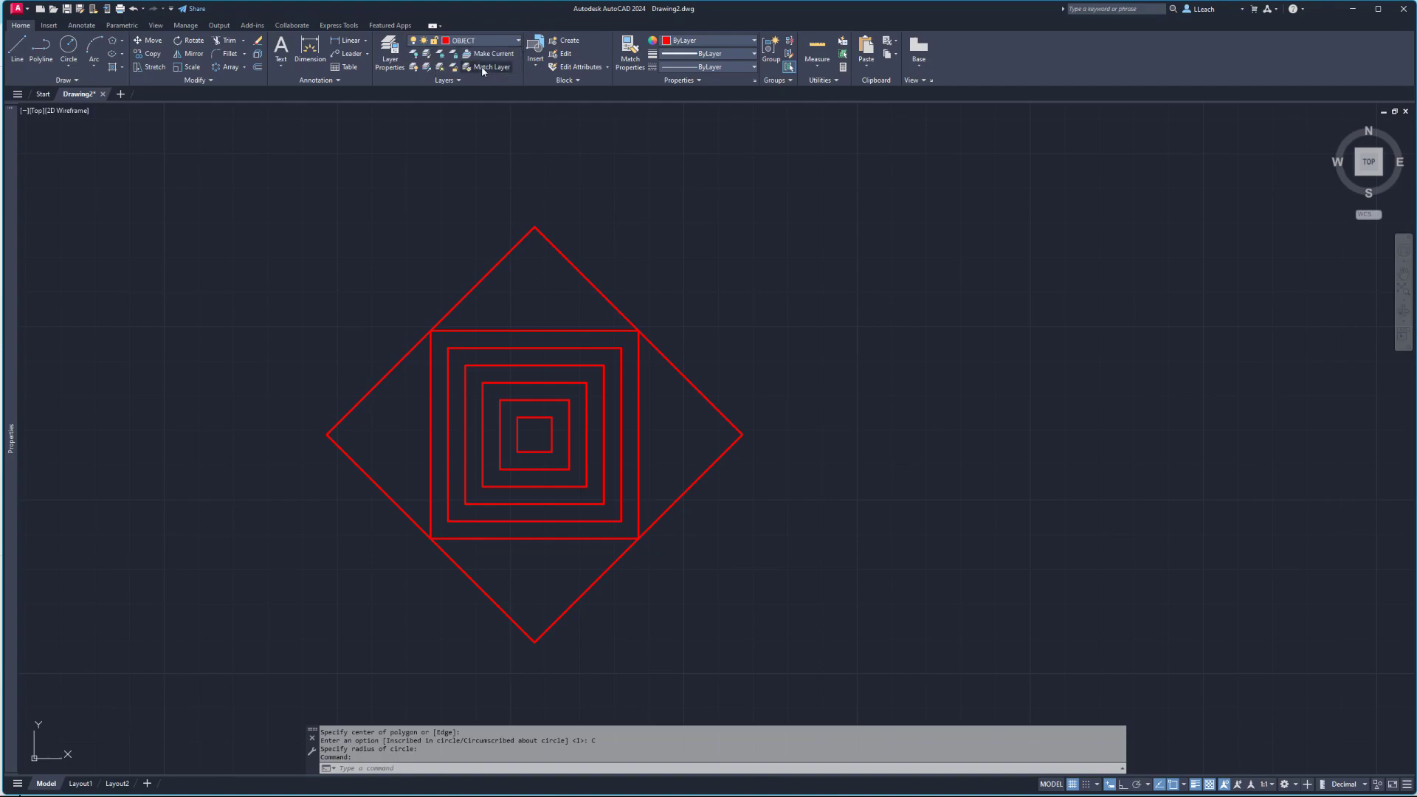
pyautogui.click(431, 211)
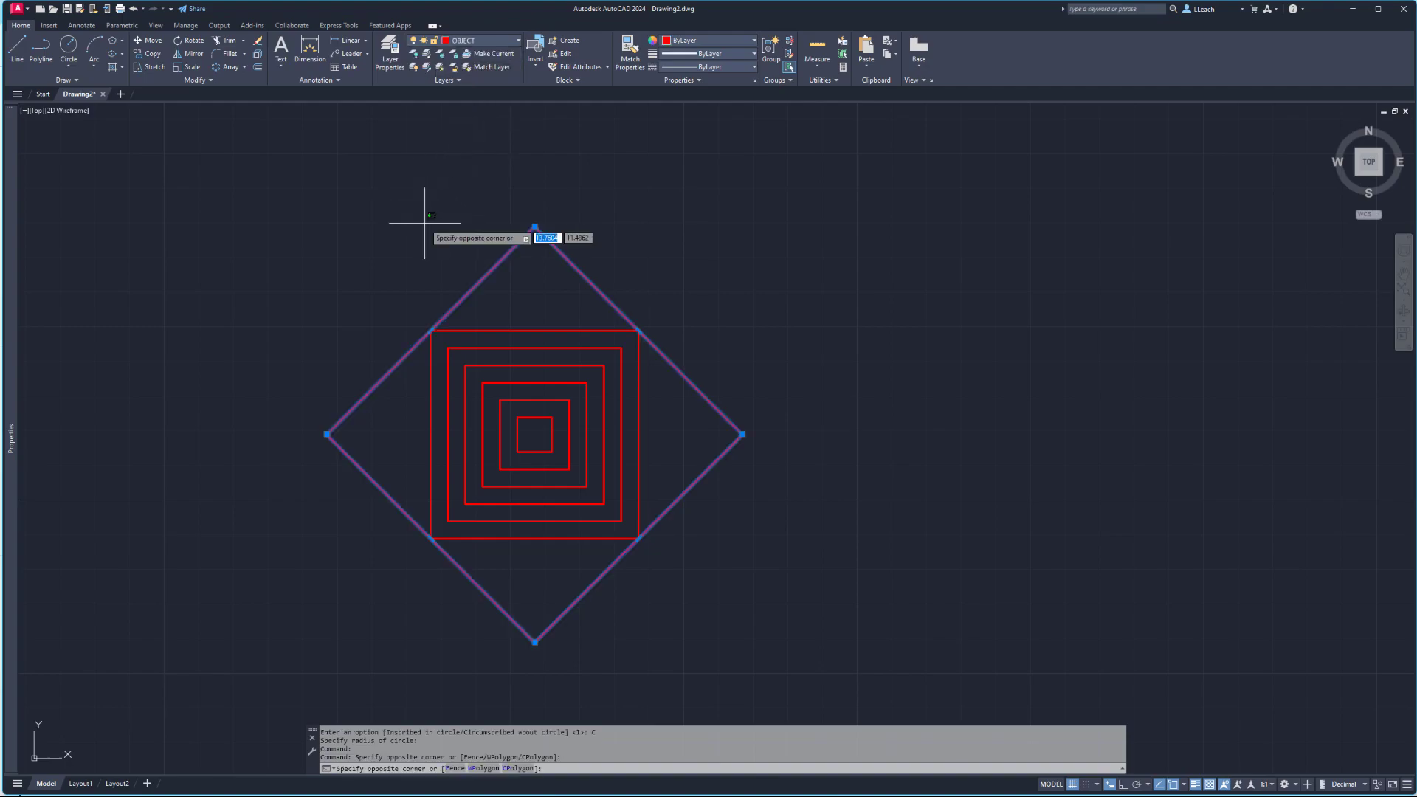
pyautogui.press('Escape')
pyautogui.press('Escape')
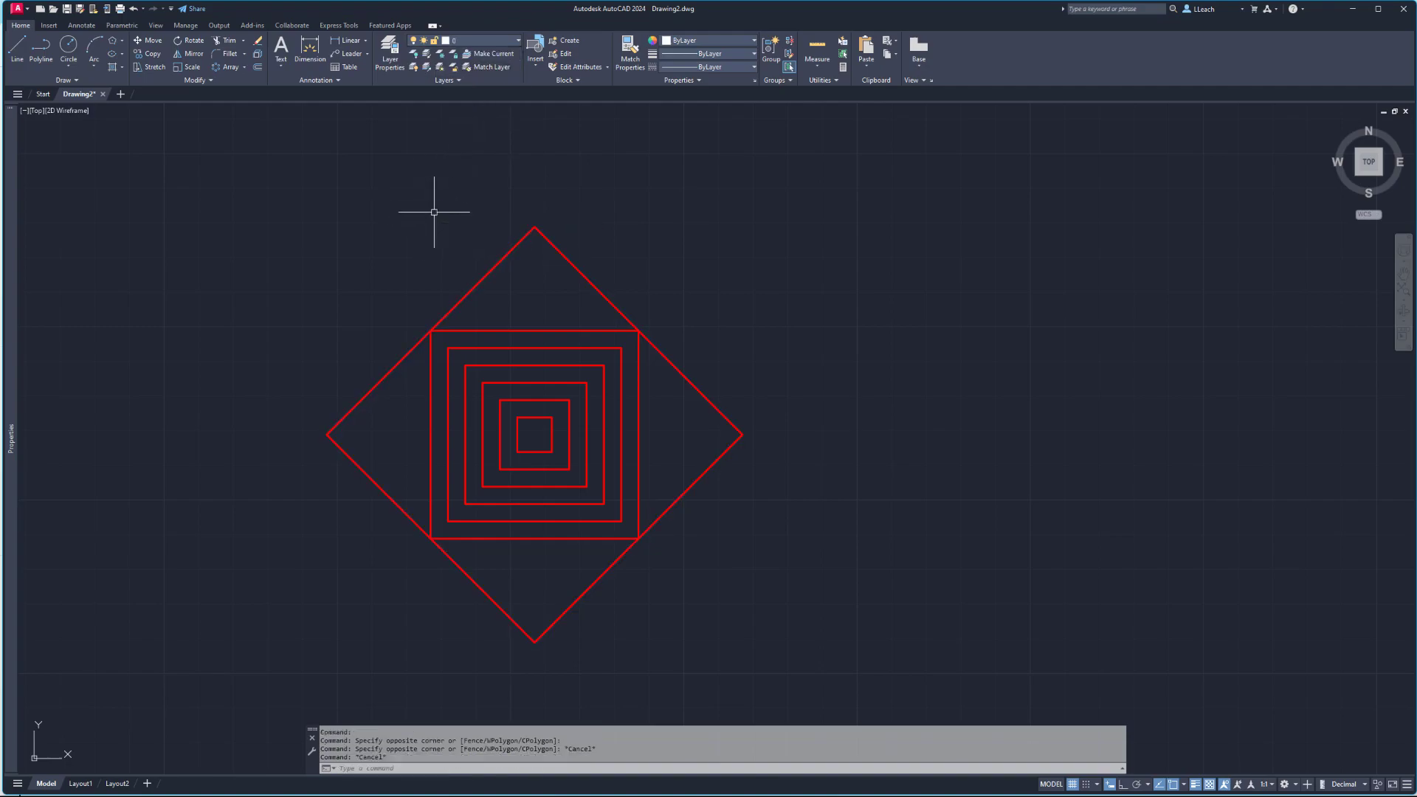
# - Make OBJECT the current layer and close the layer manager
pyautogui.click(390, 53)
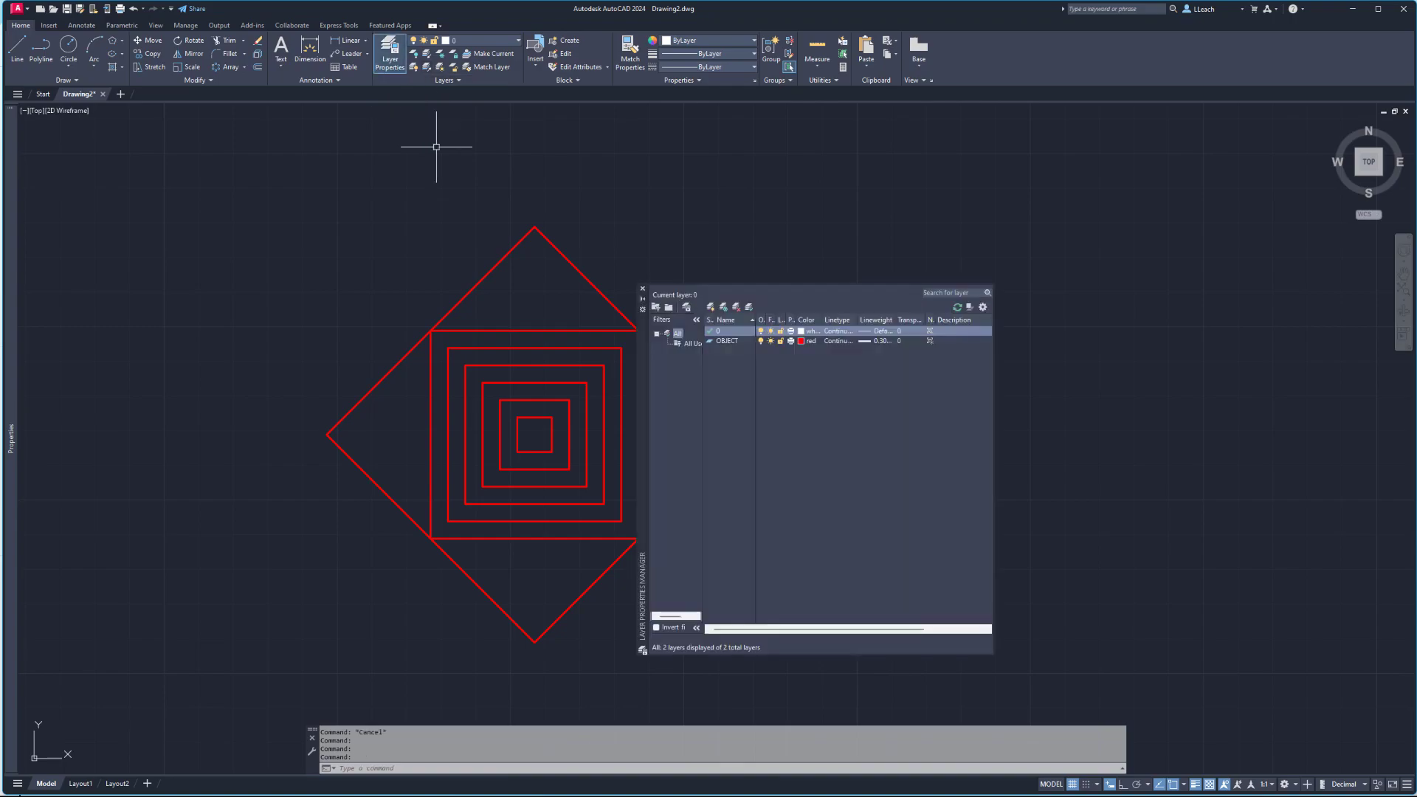
pyautogui.doubleClick(730, 344)
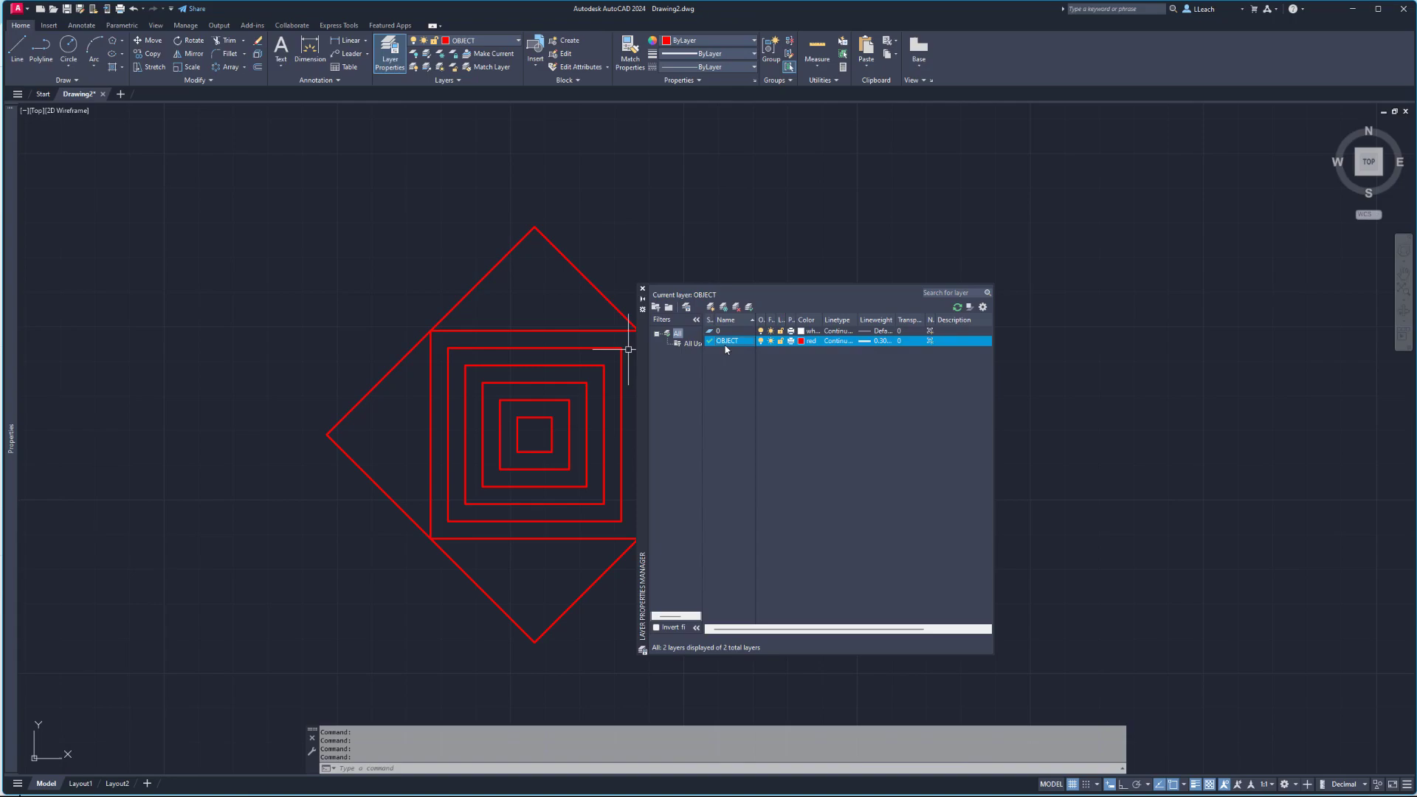
pyautogui.click(642, 290)
pyautogui.press('Escape')
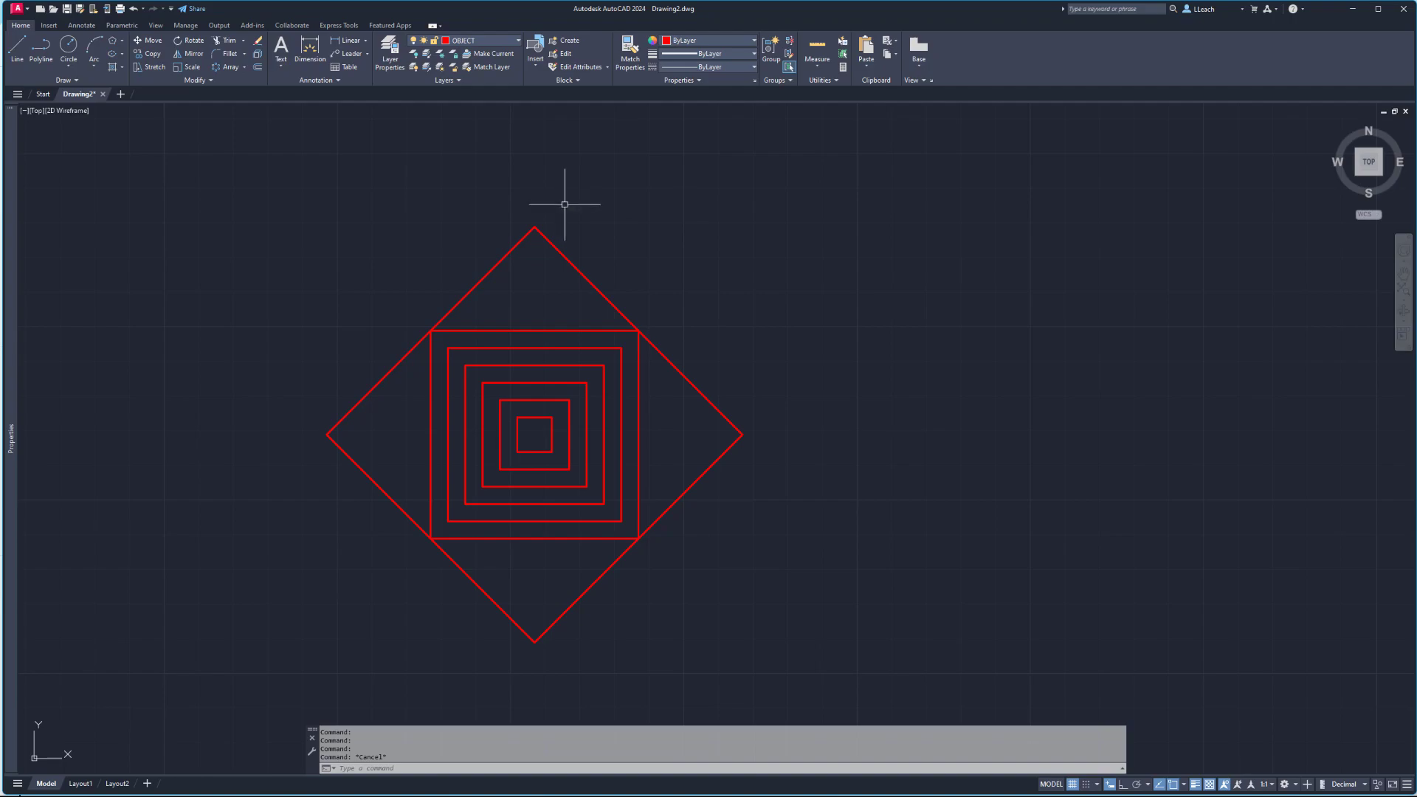
# - Draw a vertical line from the diamond's top vertex to the midpoint of the outer square's top edge
pyautogui.click(21, 46)
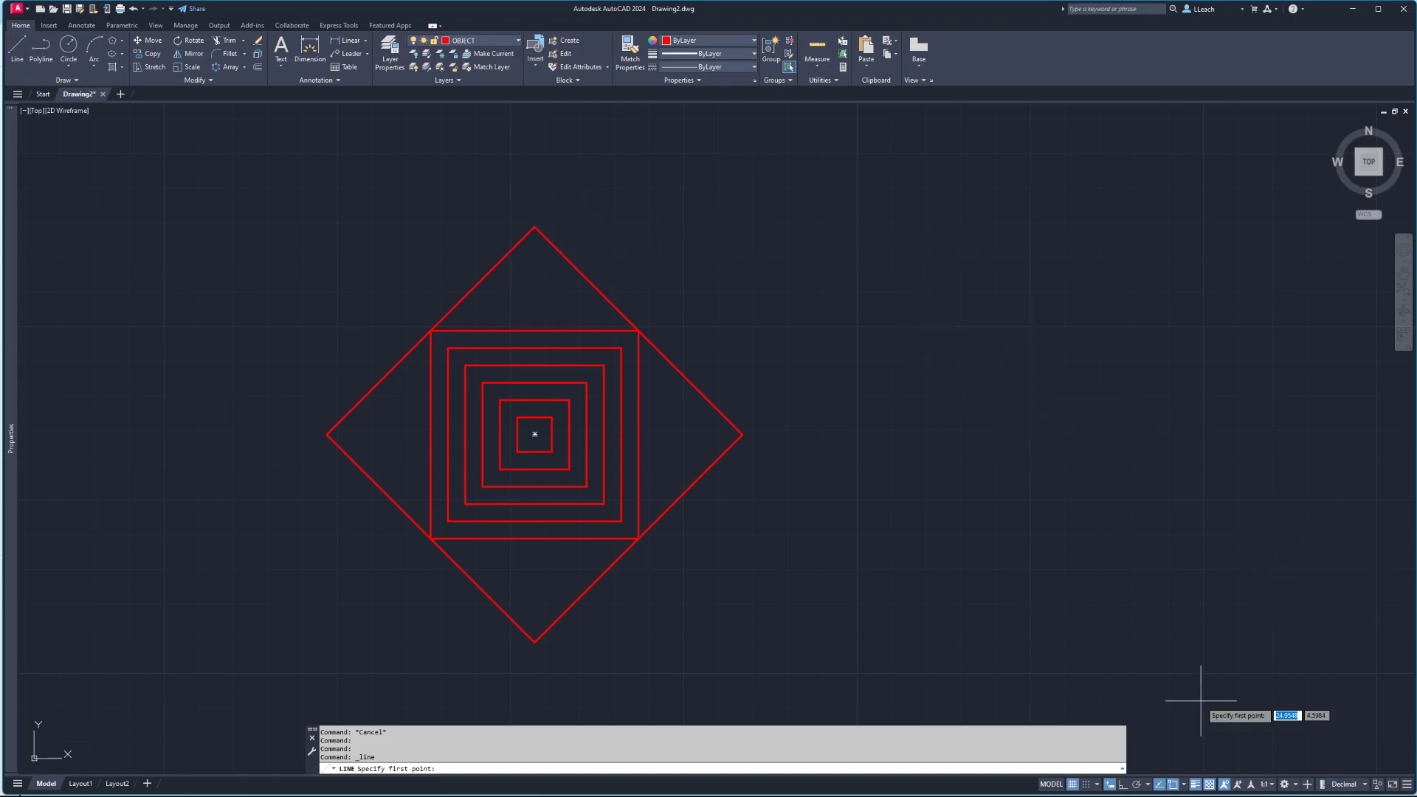
pyautogui.click(1185, 785)
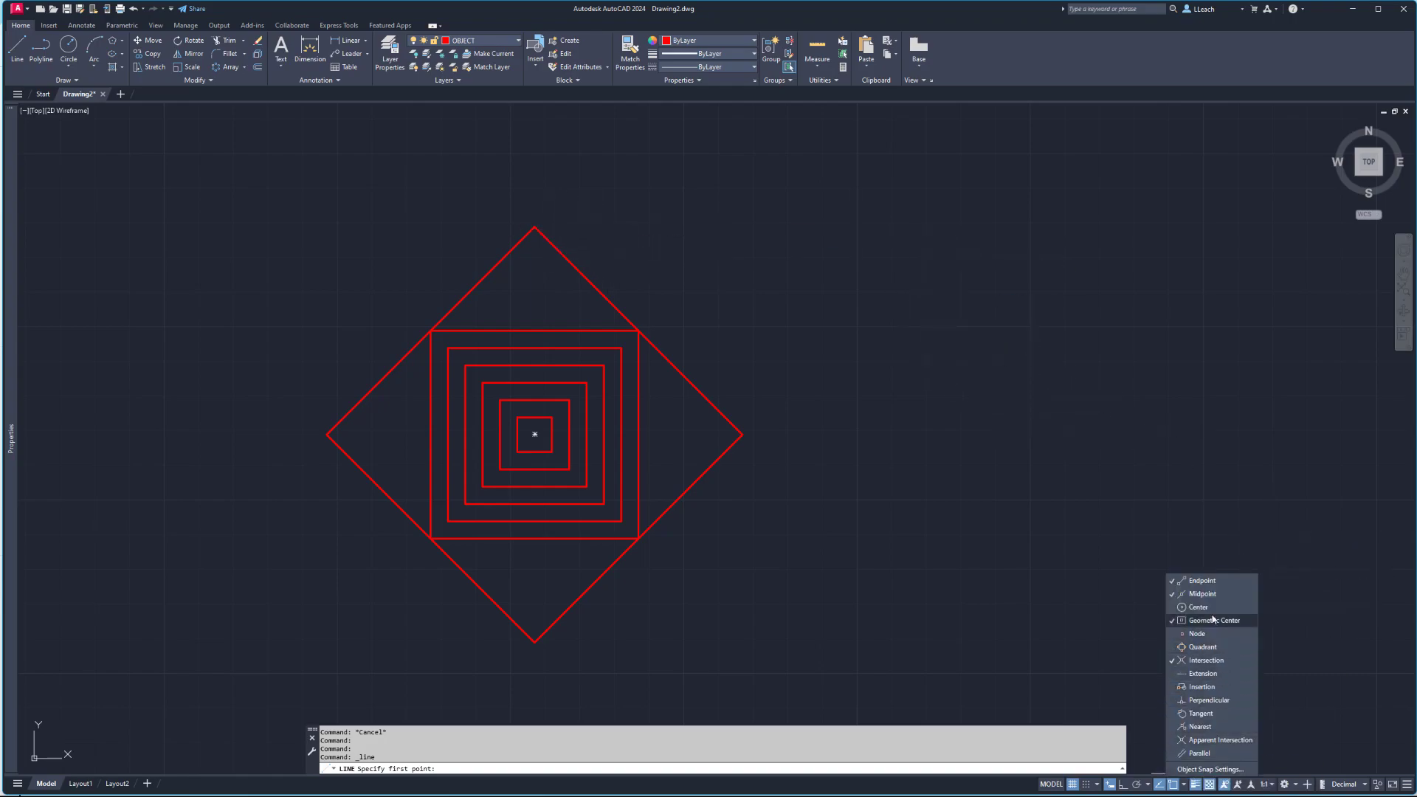
pyautogui.click(1106, 553)
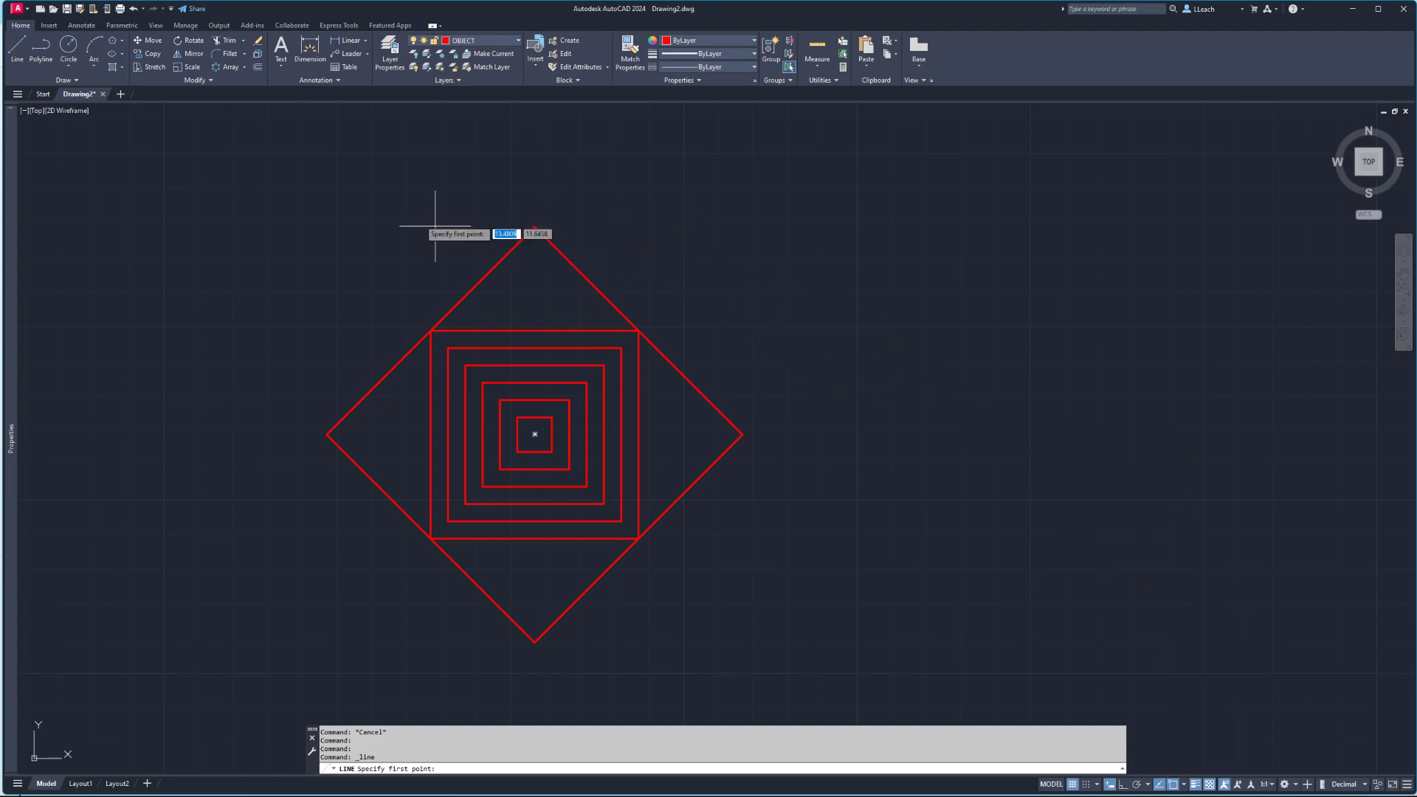
pyautogui.click(536, 228)
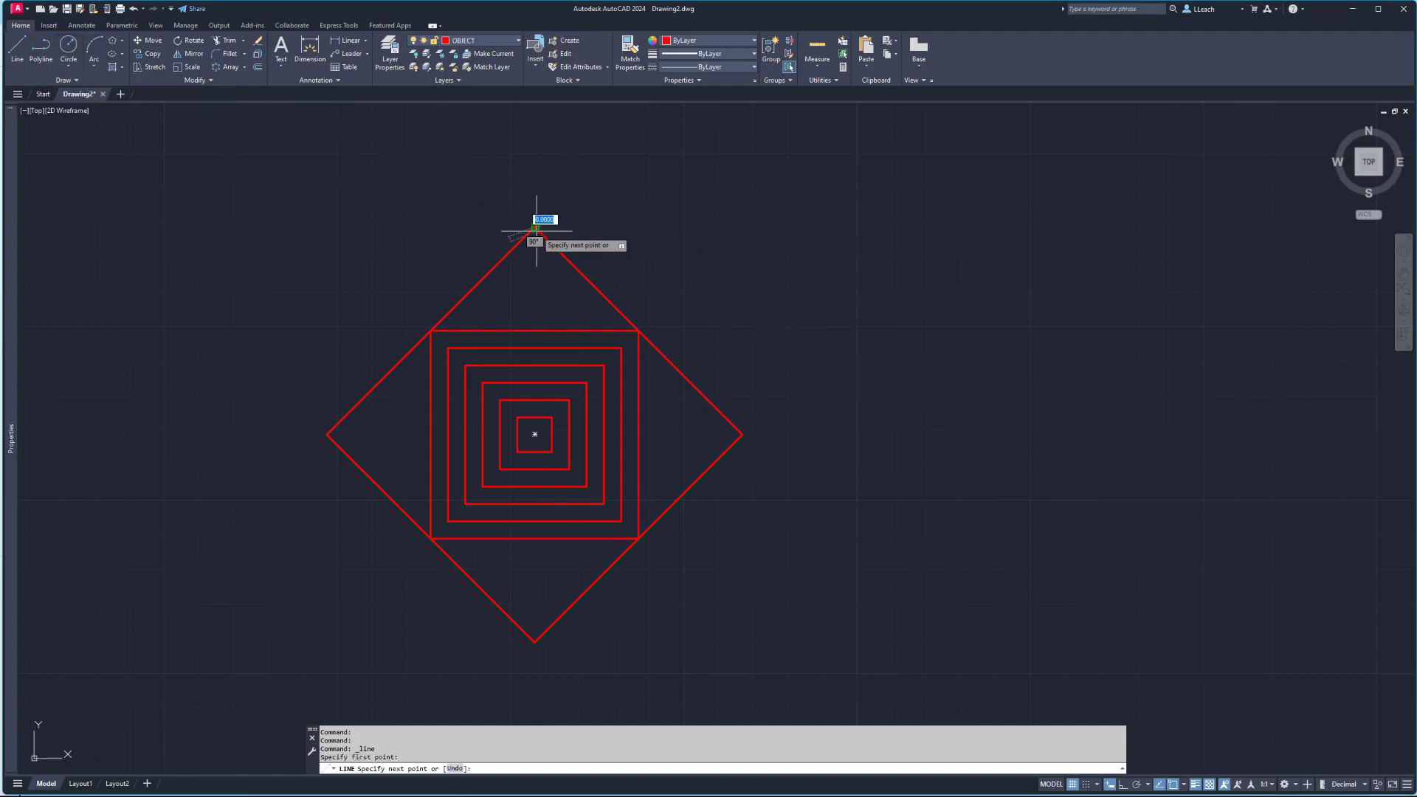
pyautogui.click(536, 330)
pyautogui.press('Escape')
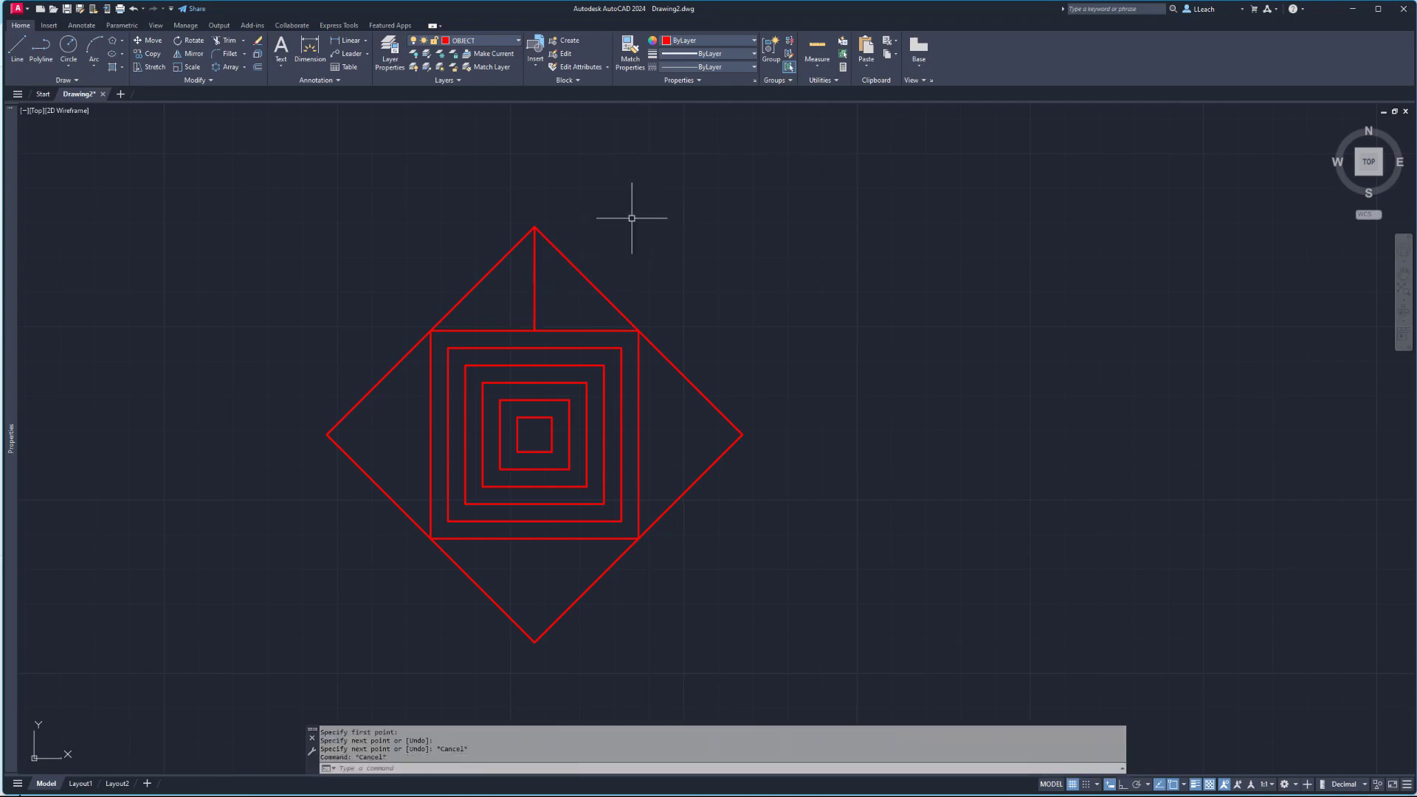
# - Offset the vertical line to its right by 0.25, repeating from each new line until there are five copies
pyautogui.click(259, 67)
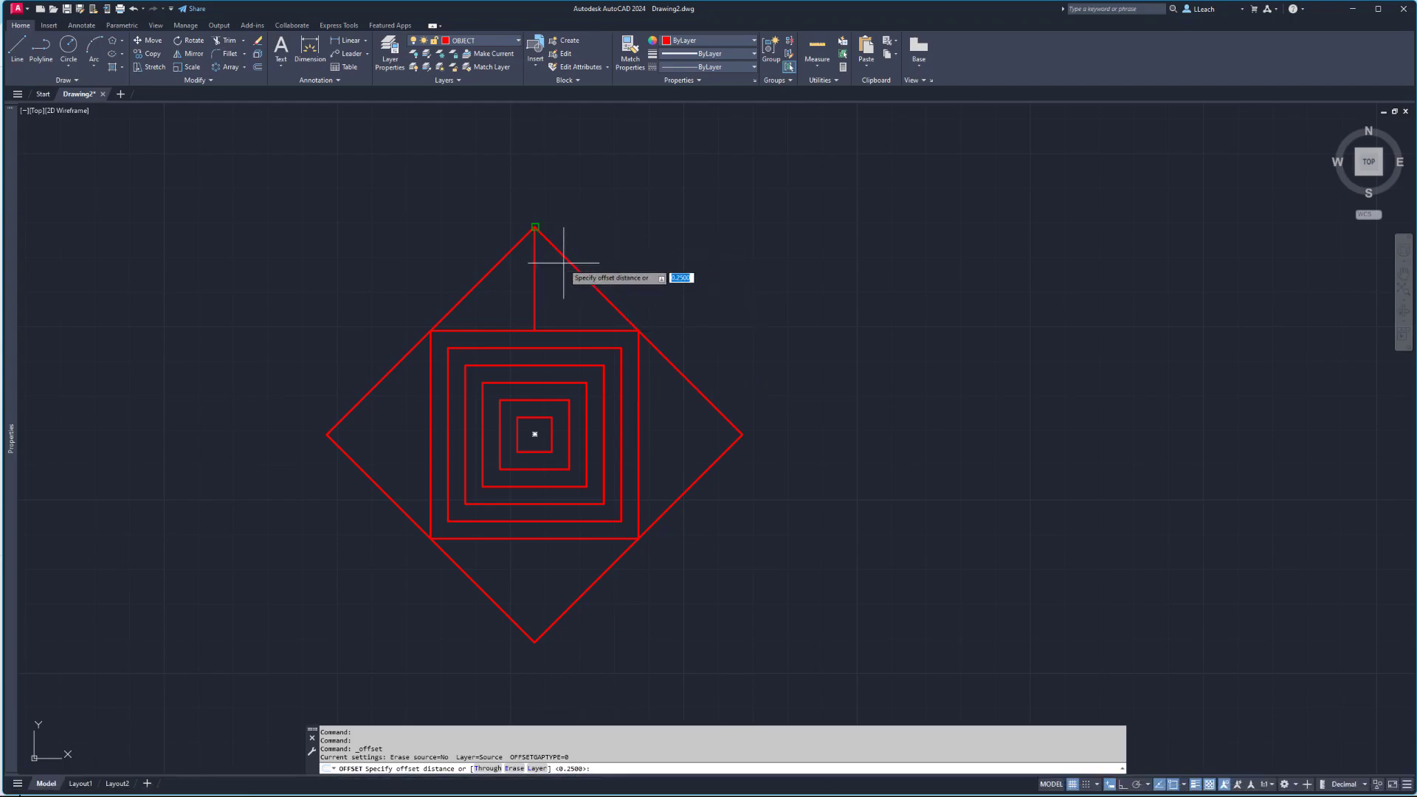
pyautogui.press('Return')
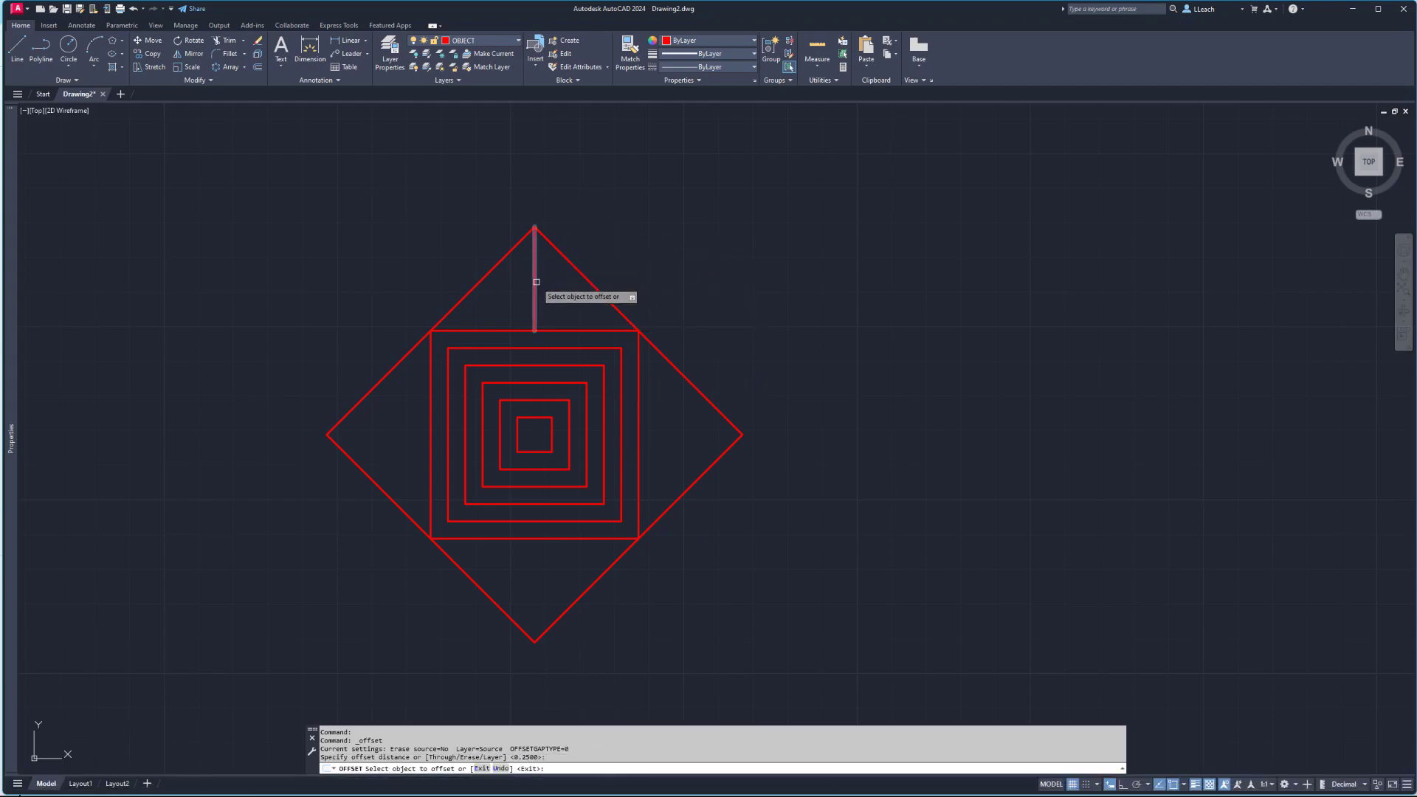
pyautogui.click(534, 284)
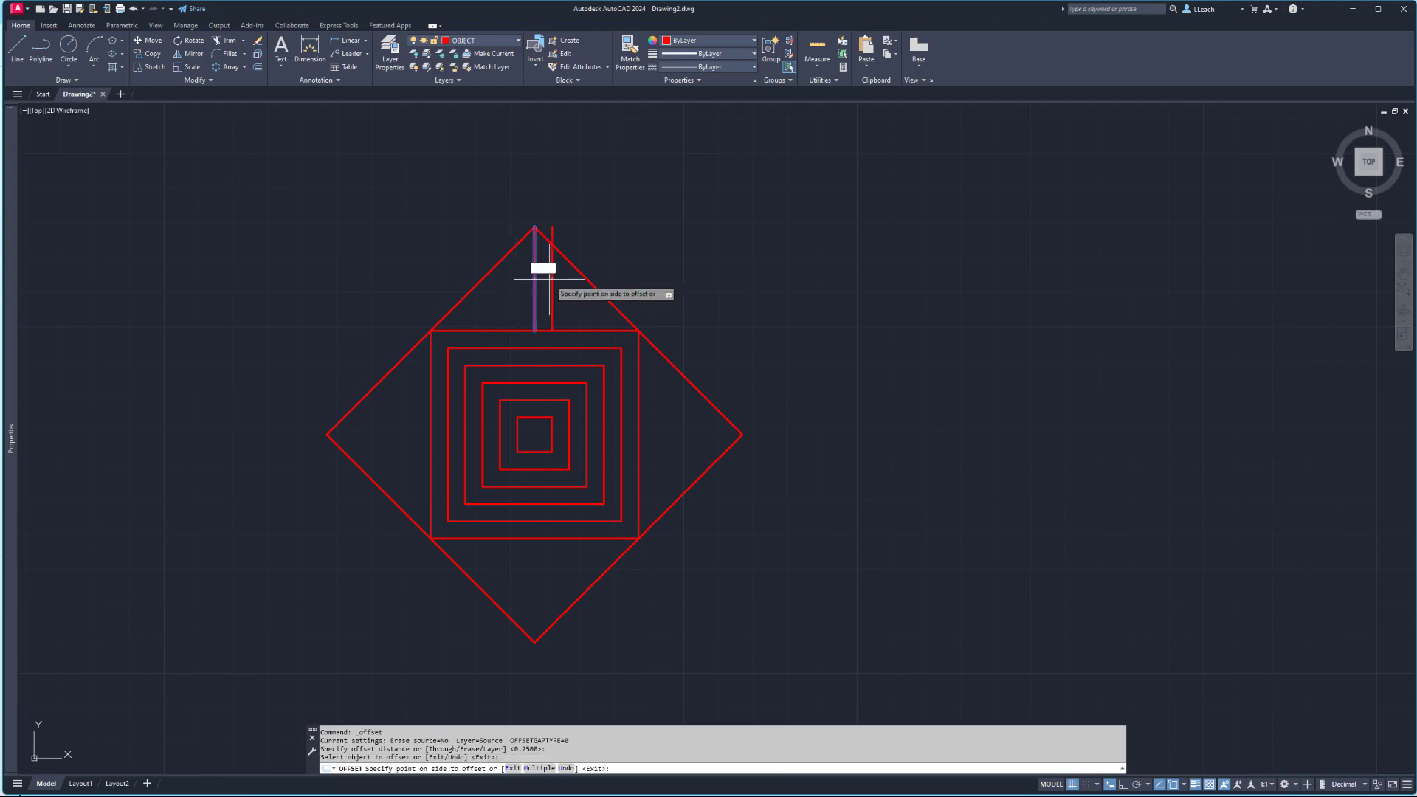
pyautogui.click(629, 245)
pyautogui.click(553, 279)
pyautogui.click(639, 261)
pyautogui.click(569, 247)
pyautogui.click(627, 238)
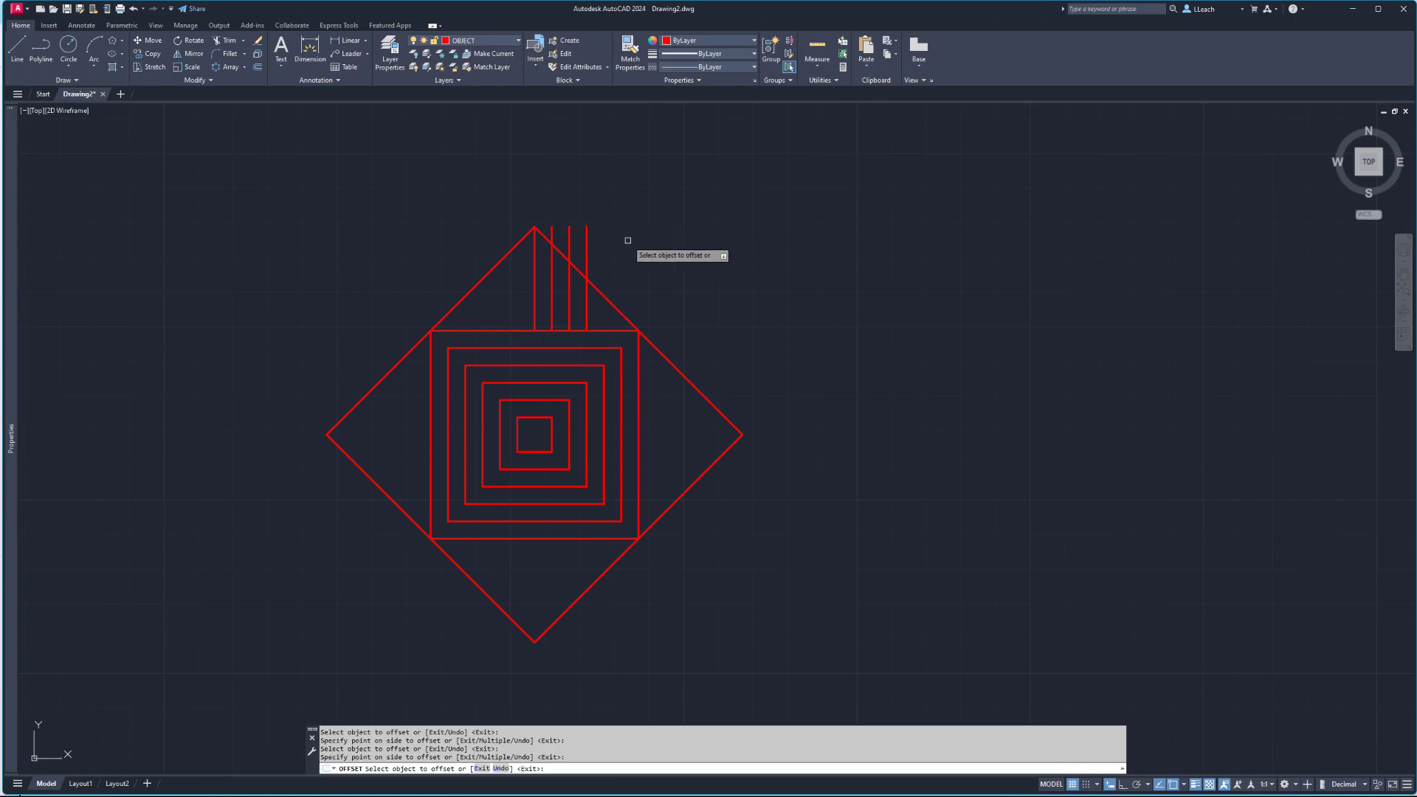
pyautogui.click(587, 248)
pyautogui.click(660, 239)
pyautogui.click(604, 250)
pyautogui.click(650, 221)
# - Offset the central vertical line five times to its left at the same 0.25 spacing, and end the Offset command
pyautogui.click(536, 253)
pyautogui.click(509, 228)
pyautogui.click(517, 229)
pyautogui.click(491, 228)
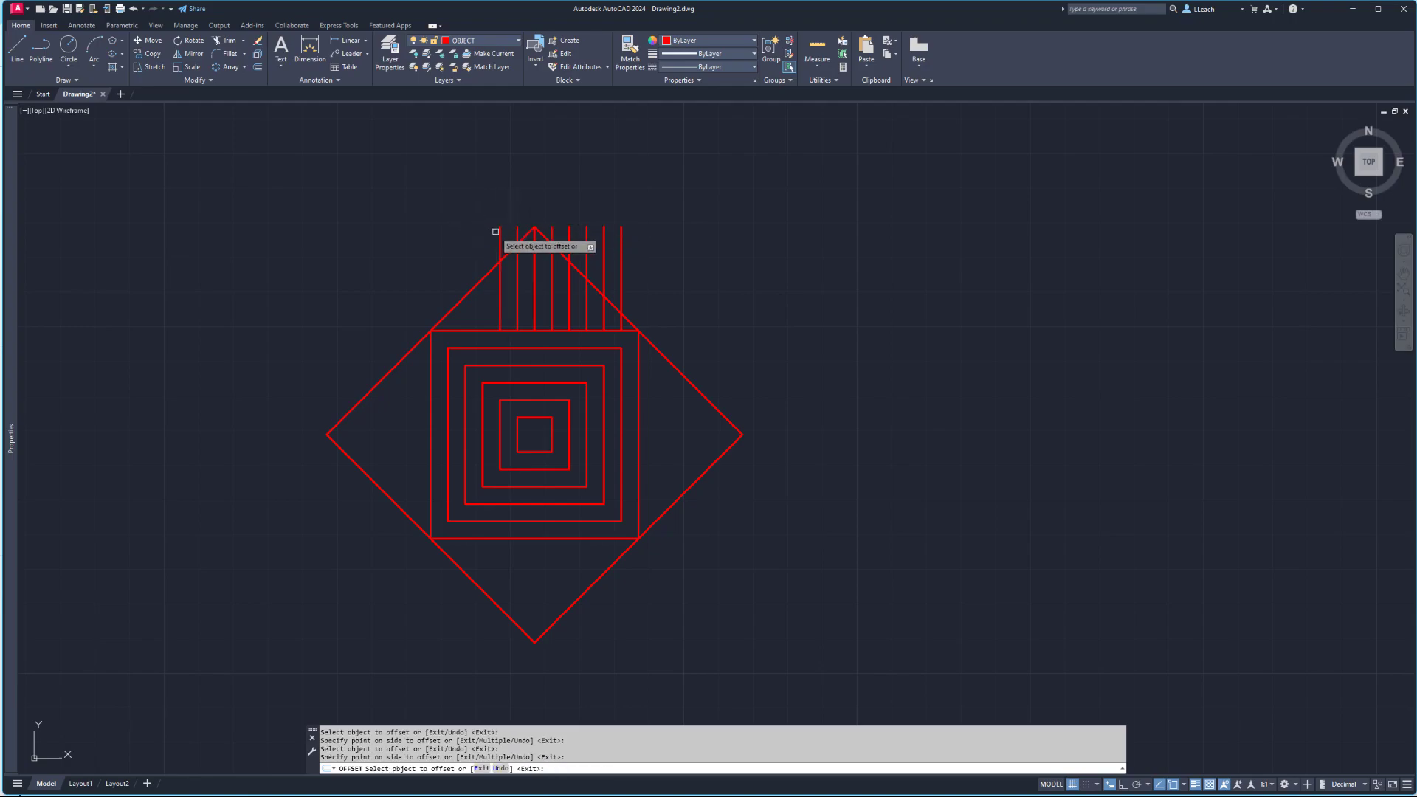
pyautogui.click(500, 236)
pyautogui.click(487, 231)
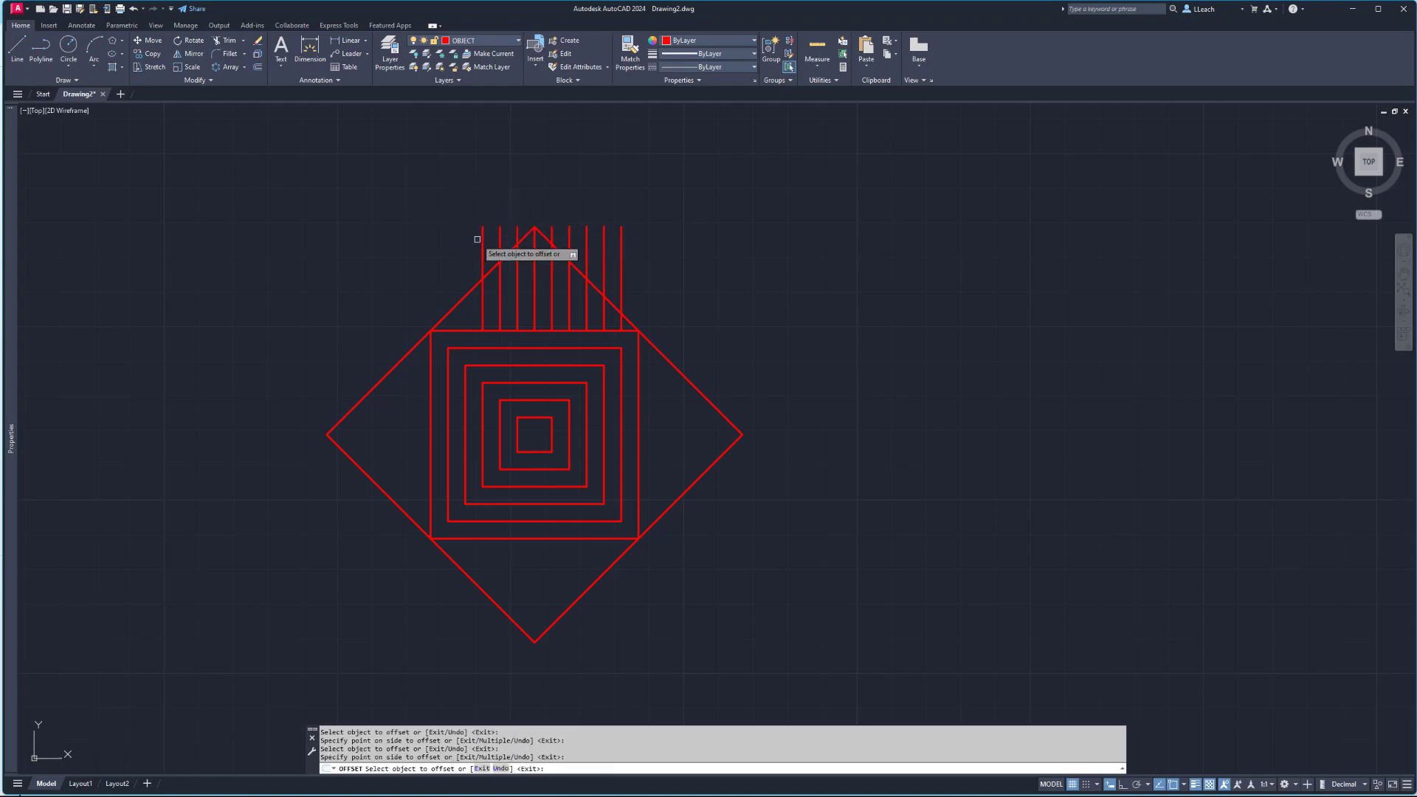
pyautogui.click(480, 239)
pyautogui.click(465, 244)
pyautogui.click(406, 240)
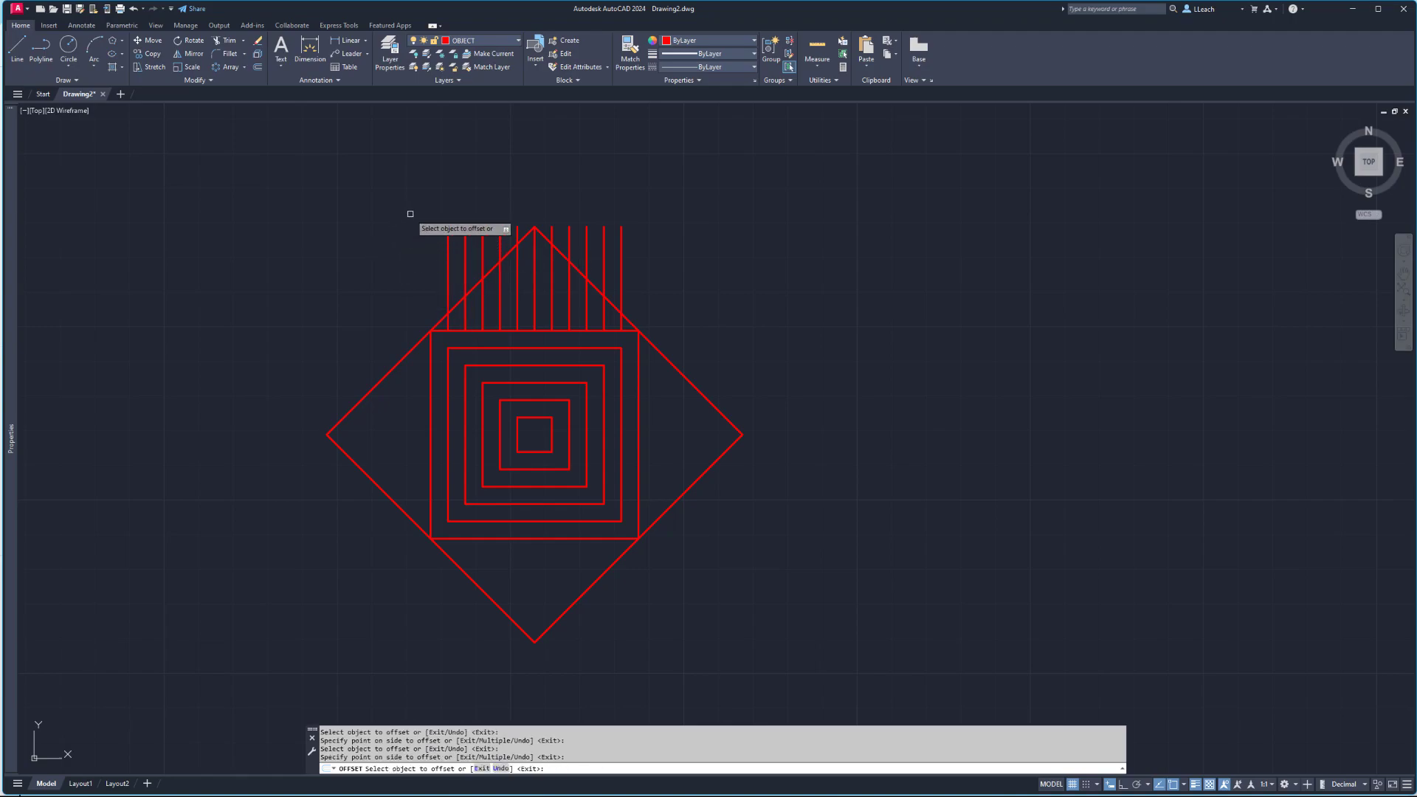
pyautogui.press('Escape')
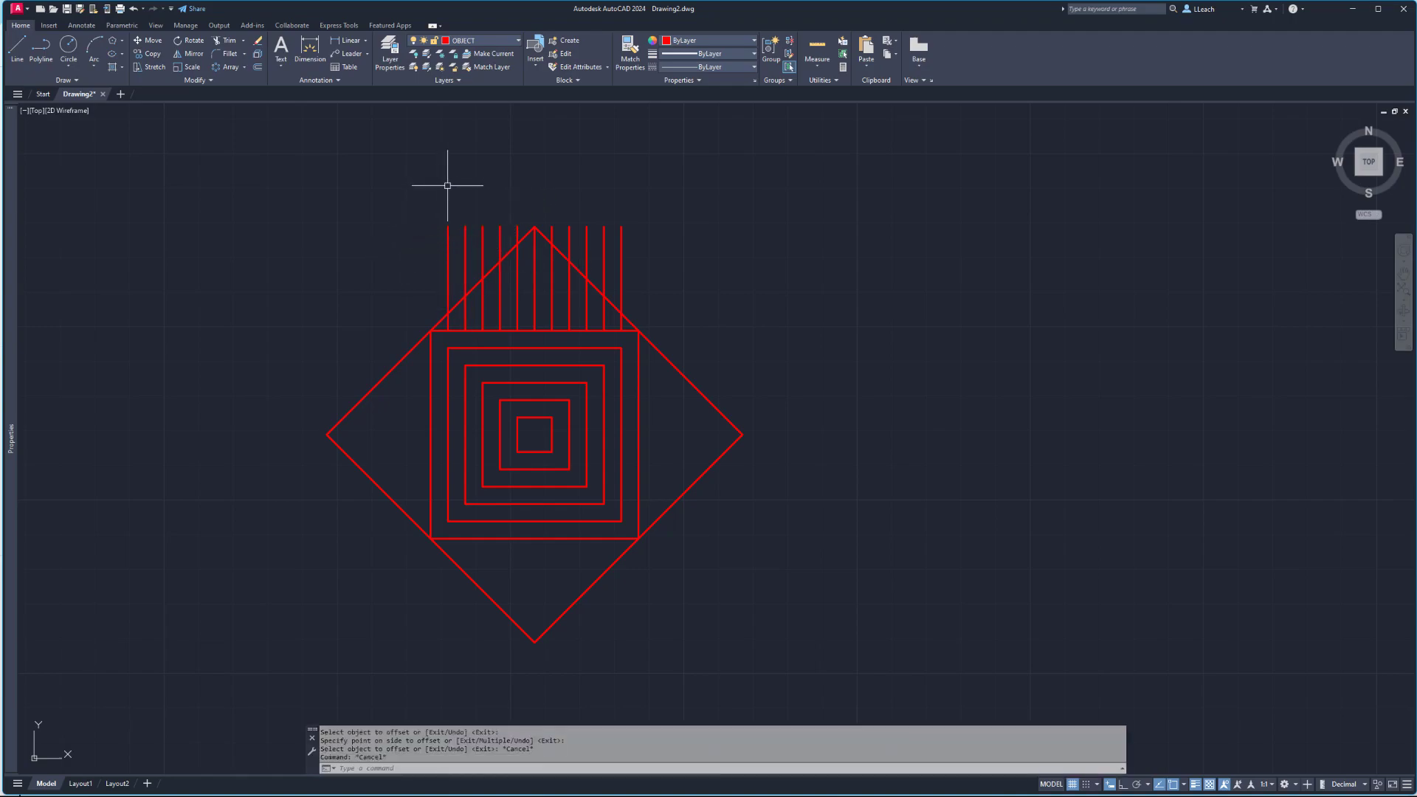
# - Trim the ends of the five left vertical lines that extend beyond the diamond's upper-left edge
pyautogui.click(229, 42)
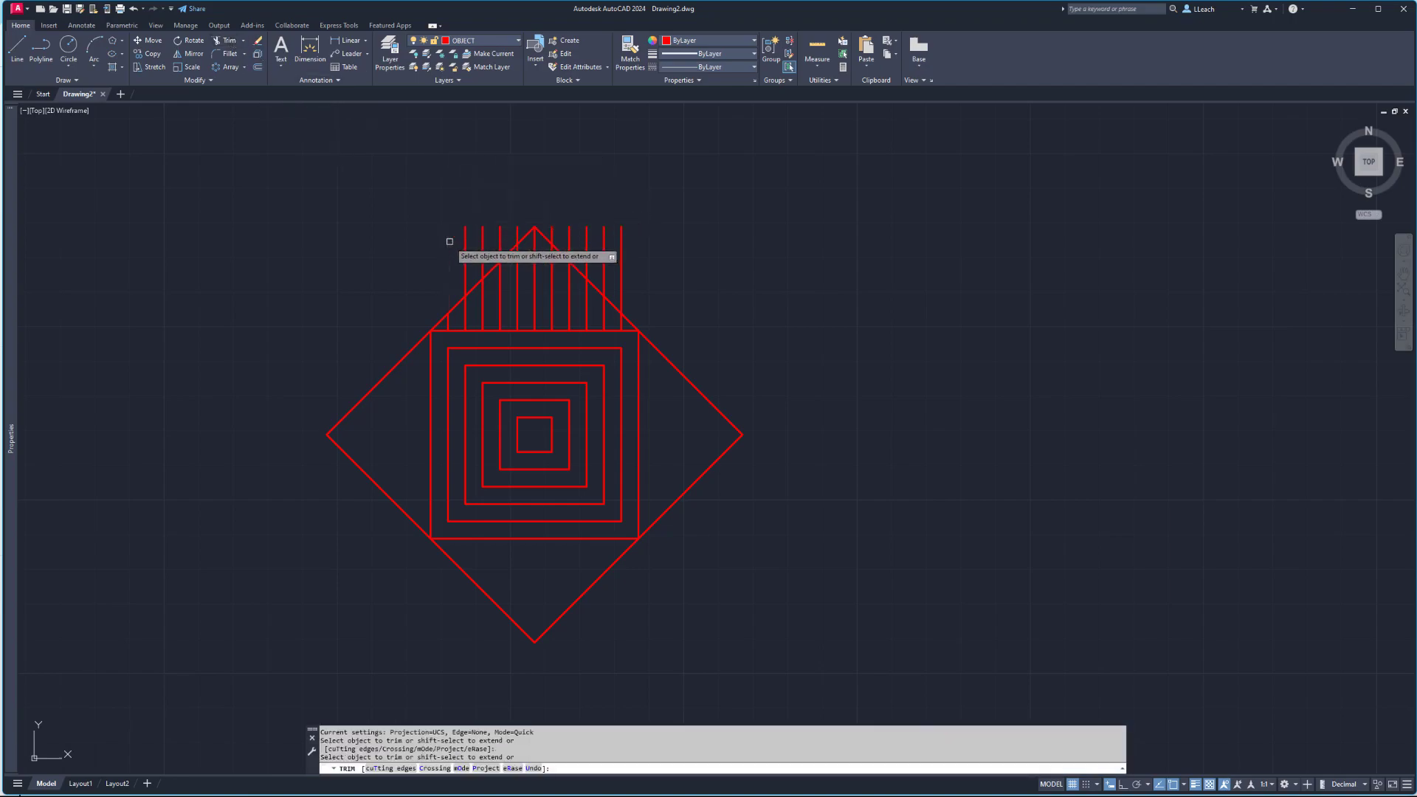
pyautogui.click(464, 242)
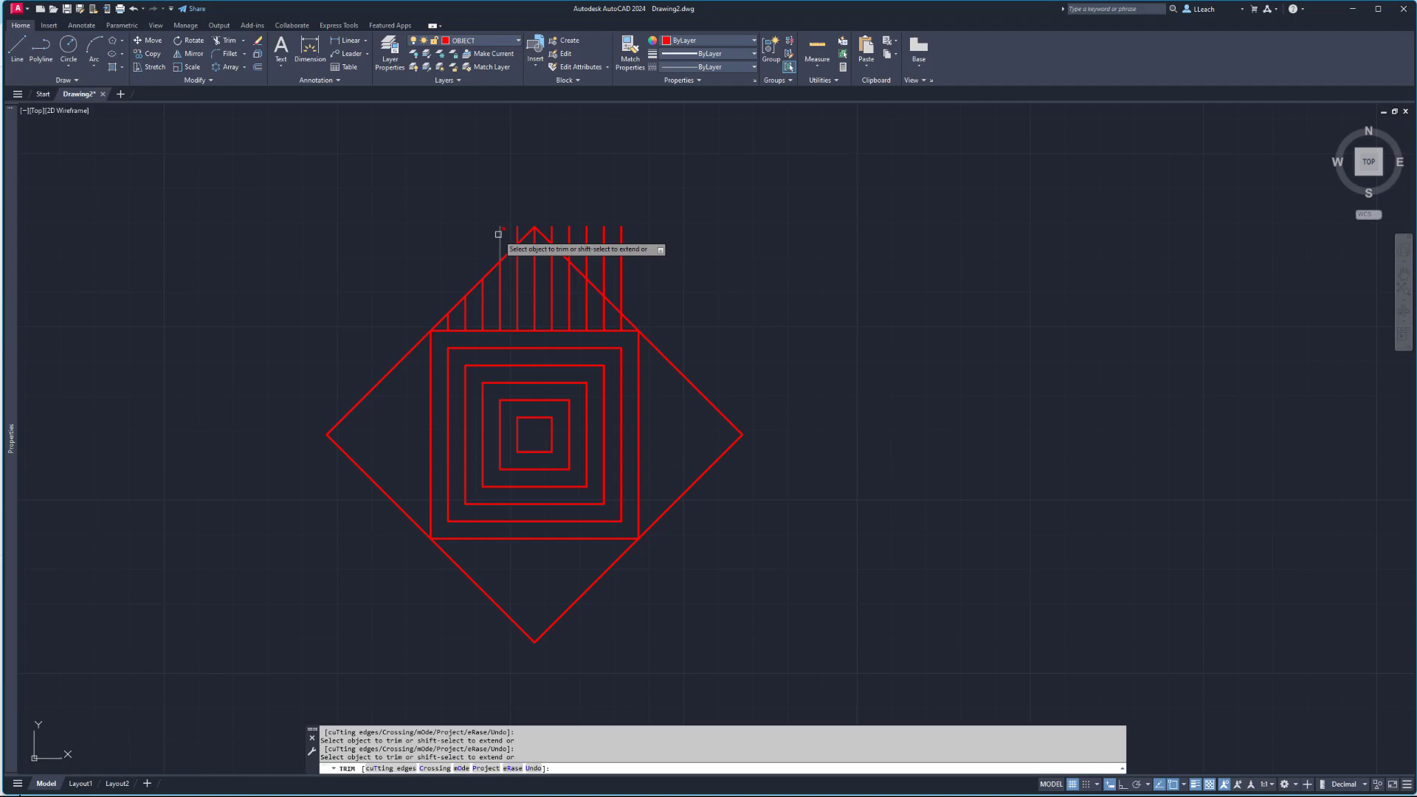
pyautogui.click(515, 229)
pyautogui.click(520, 225)
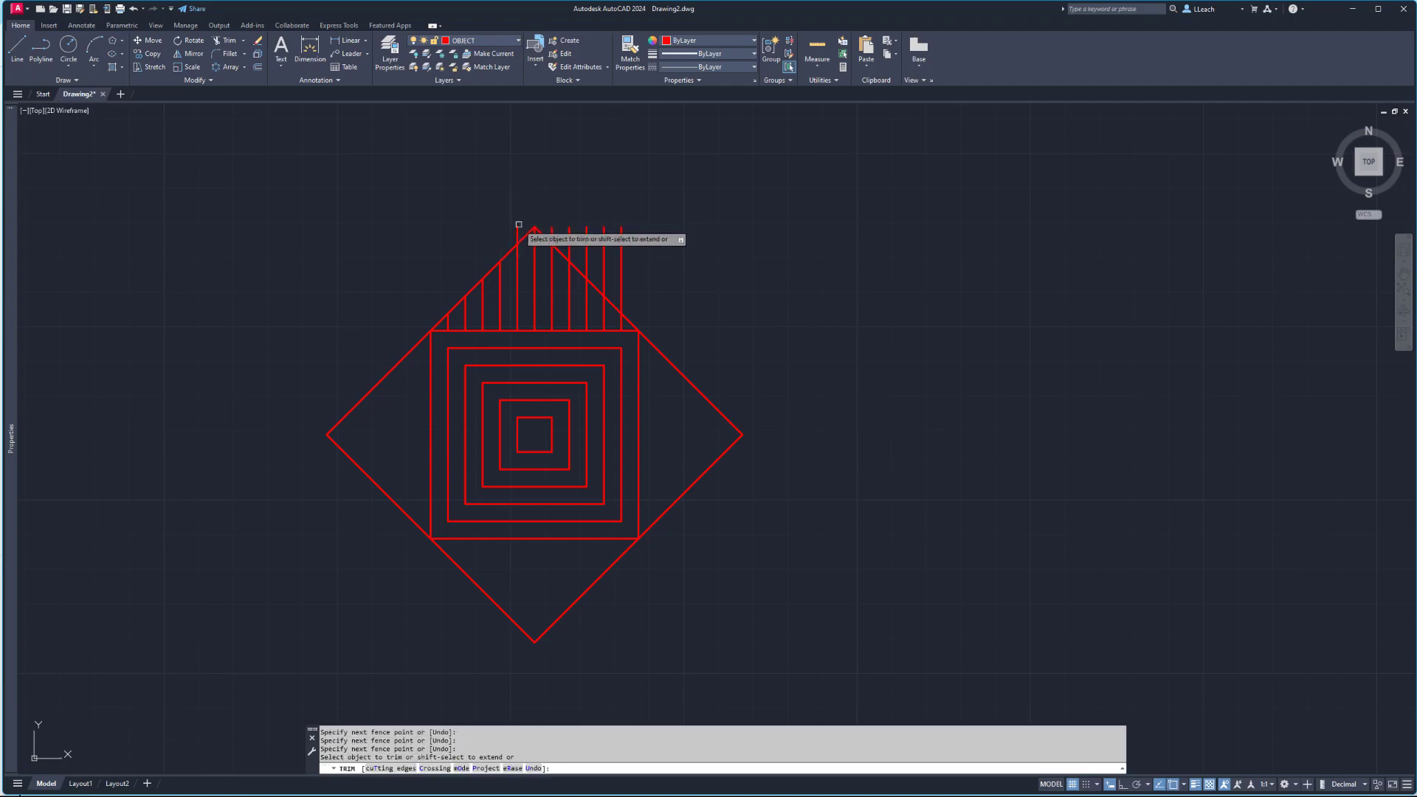
pyautogui.click(517, 231)
# - Trim the ends of the five right vertical lines beyond the diamond's upper-right edge, and end the Trim command
pyautogui.click(552, 230)
pyautogui.click(565, 233)
pyautogui.click(567, 235)
pyautogui.click(572, 236)
pyautogui.moveTo(572, 236)
pyautogui.mouseDown()
pyautogui.moveTo(566, 224)
pyautogui.moveTo(639, 277)
pyautogui.mouseUp()
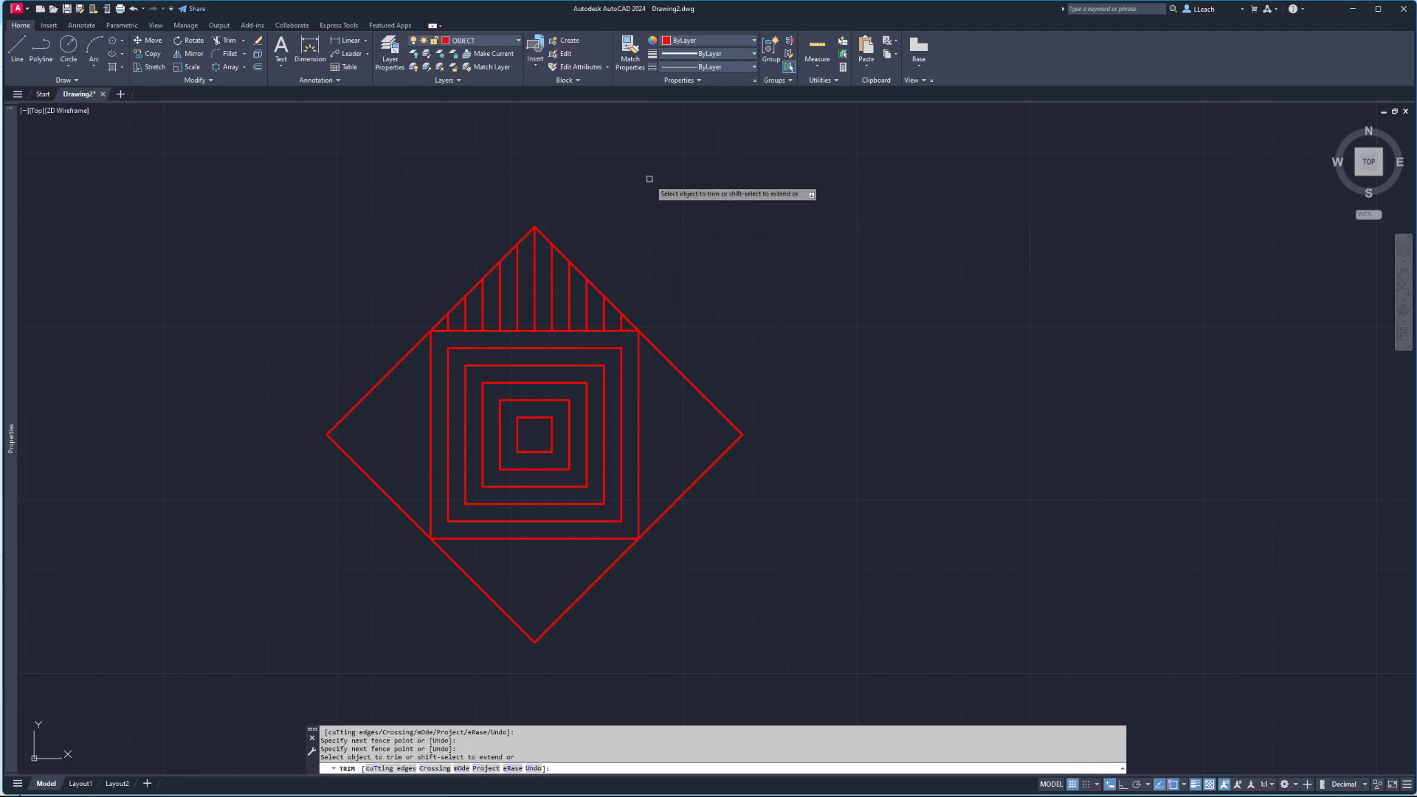
pyautogui.press('Escape')
pyautogui.press('Escape')
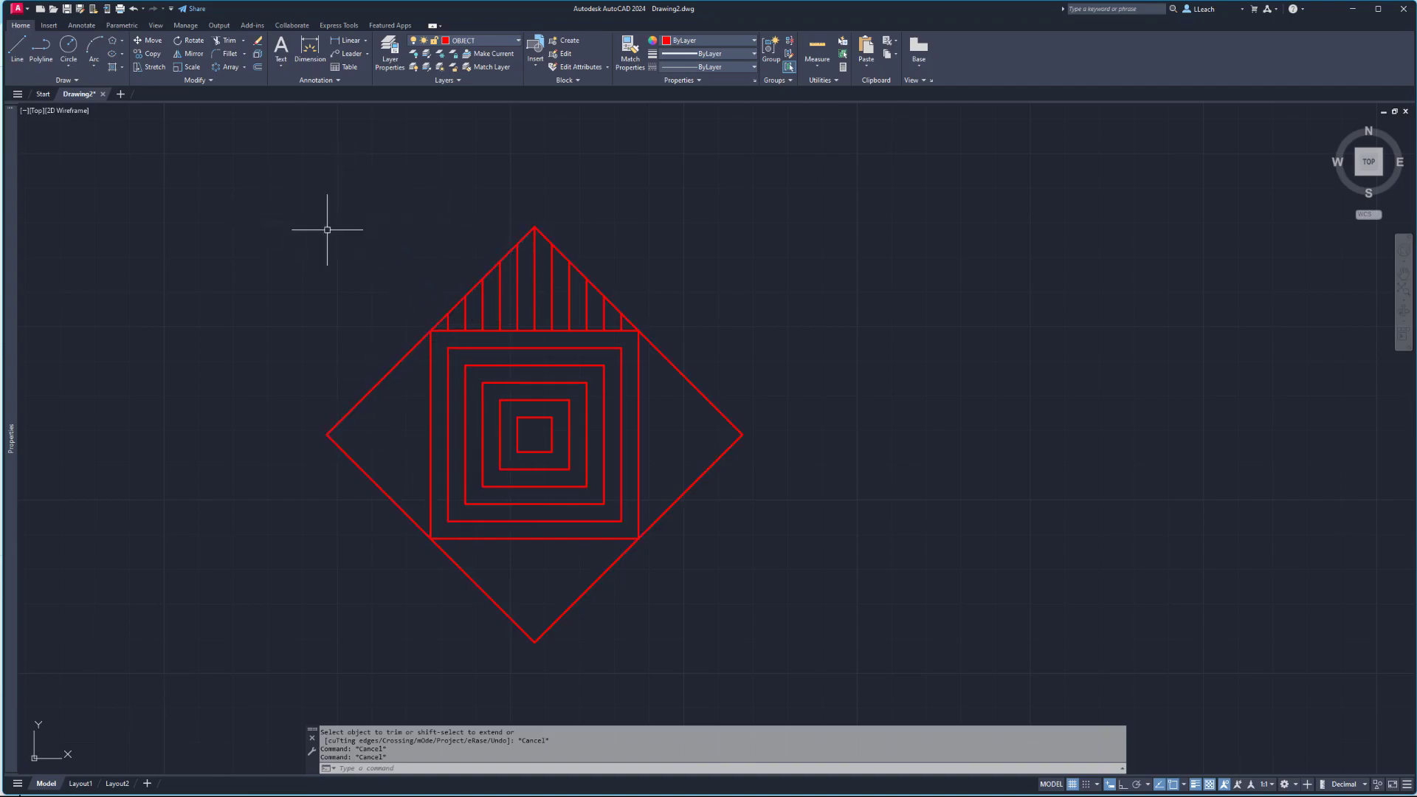
# - Create a polar array of all eleven vertical lines in the top triangle about the squares' geometric center
pyautogui.click(245, 67)
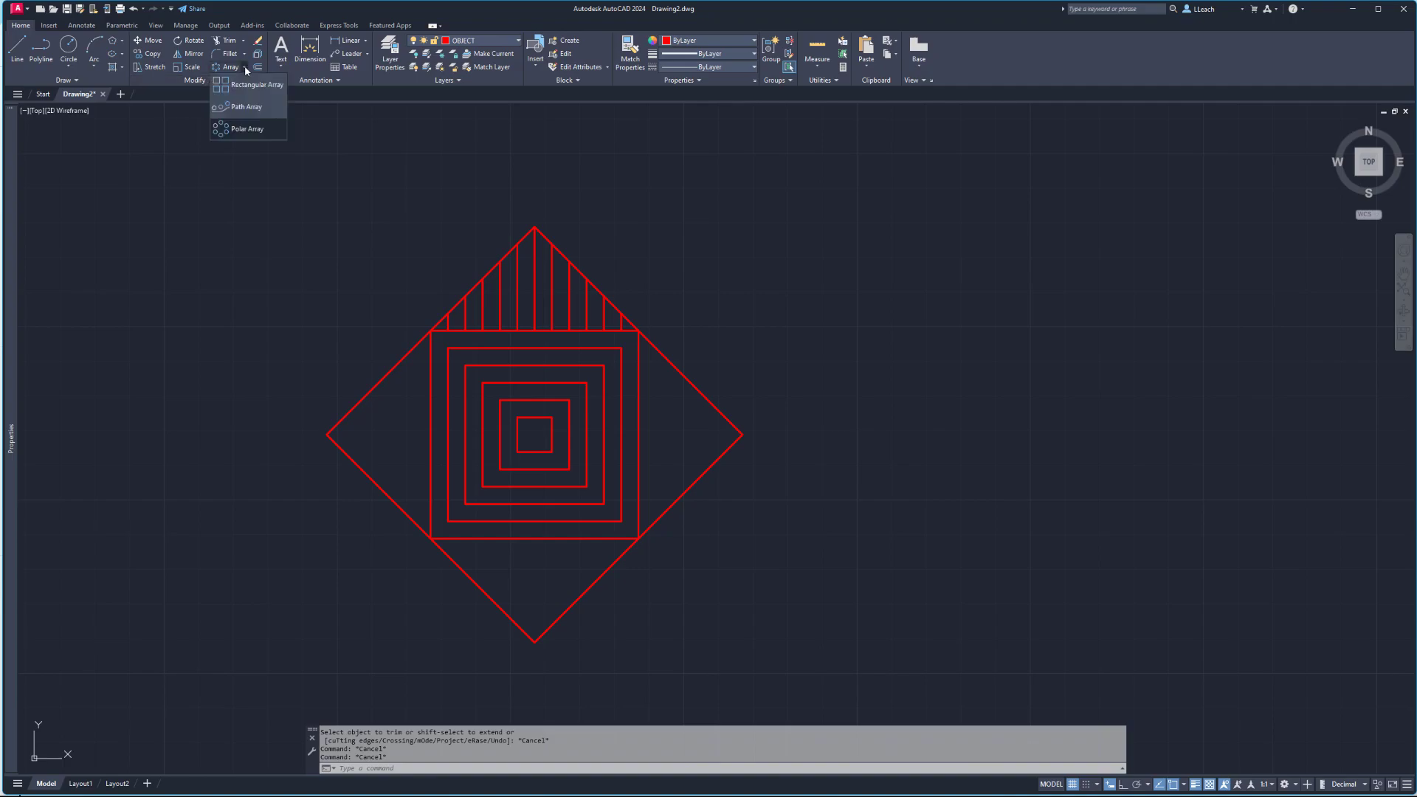
pyautogui.click(251, 129)
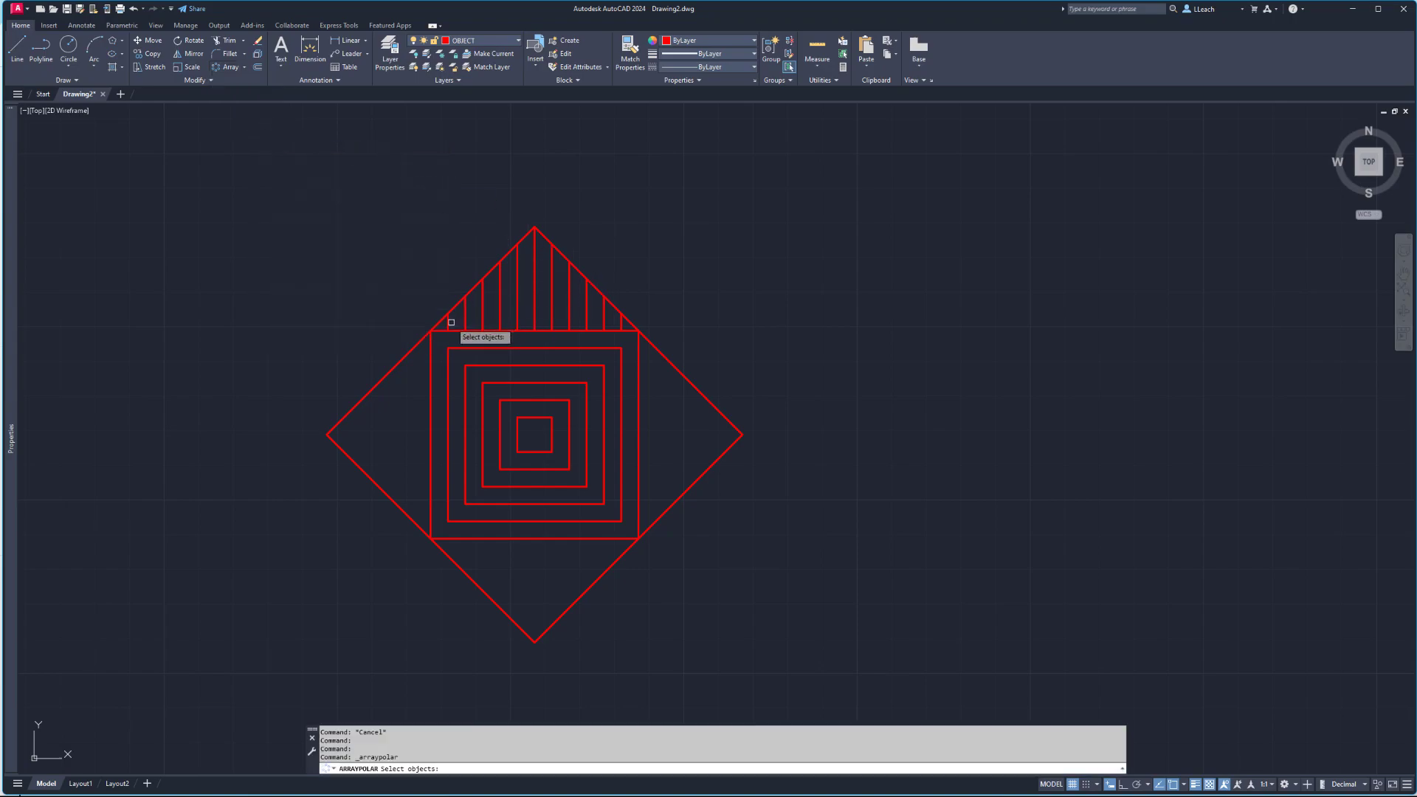
pyautogui.click(465, 319)
pyautogui.click(483, 313)
pyautogui.click(500, 308)
pyautogui.click(518, 290)
pyautogui.click(552, 295)
pyautogui.click(569, 301)
pyautogui.click(586, 307)
pyautogui.click(604, 315)
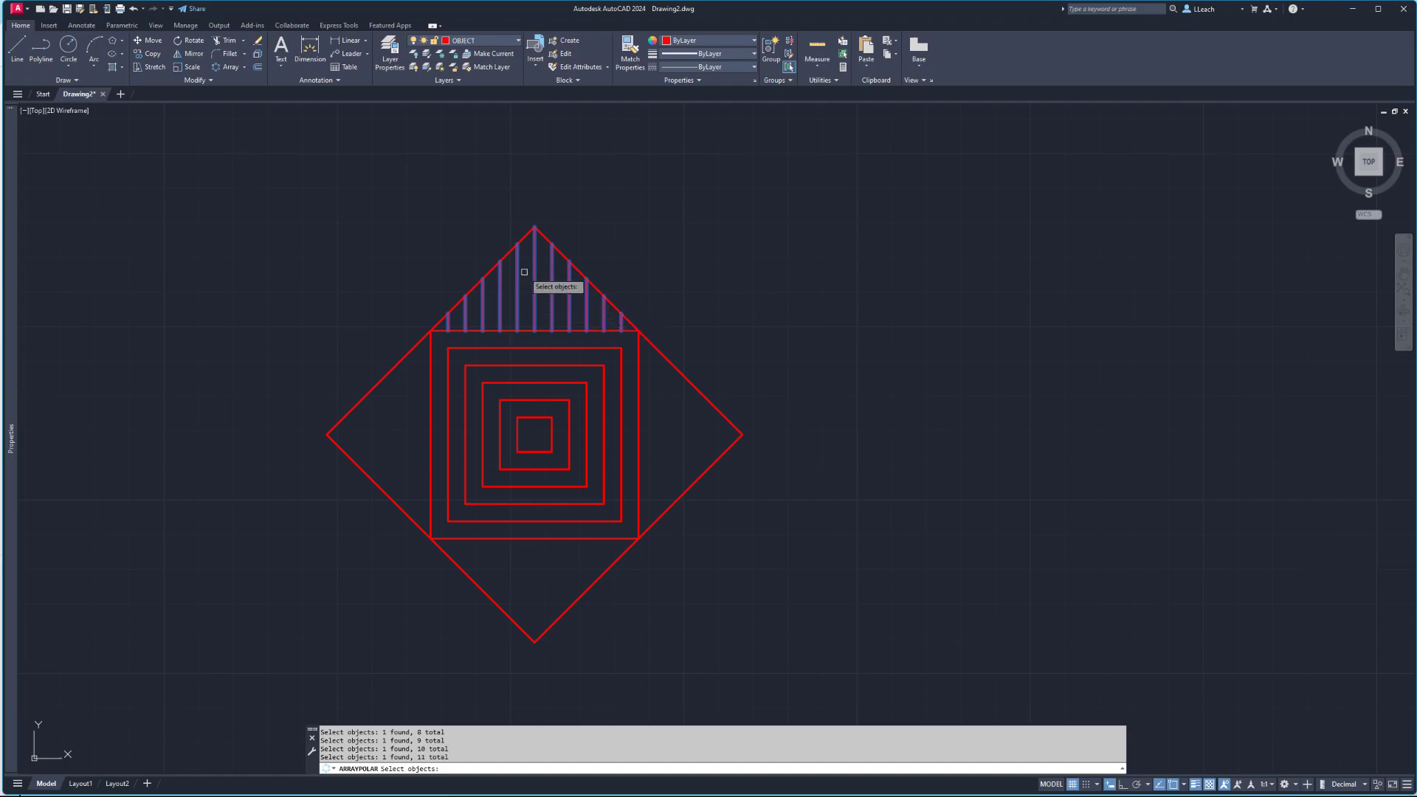
pyautogui.press('Return')
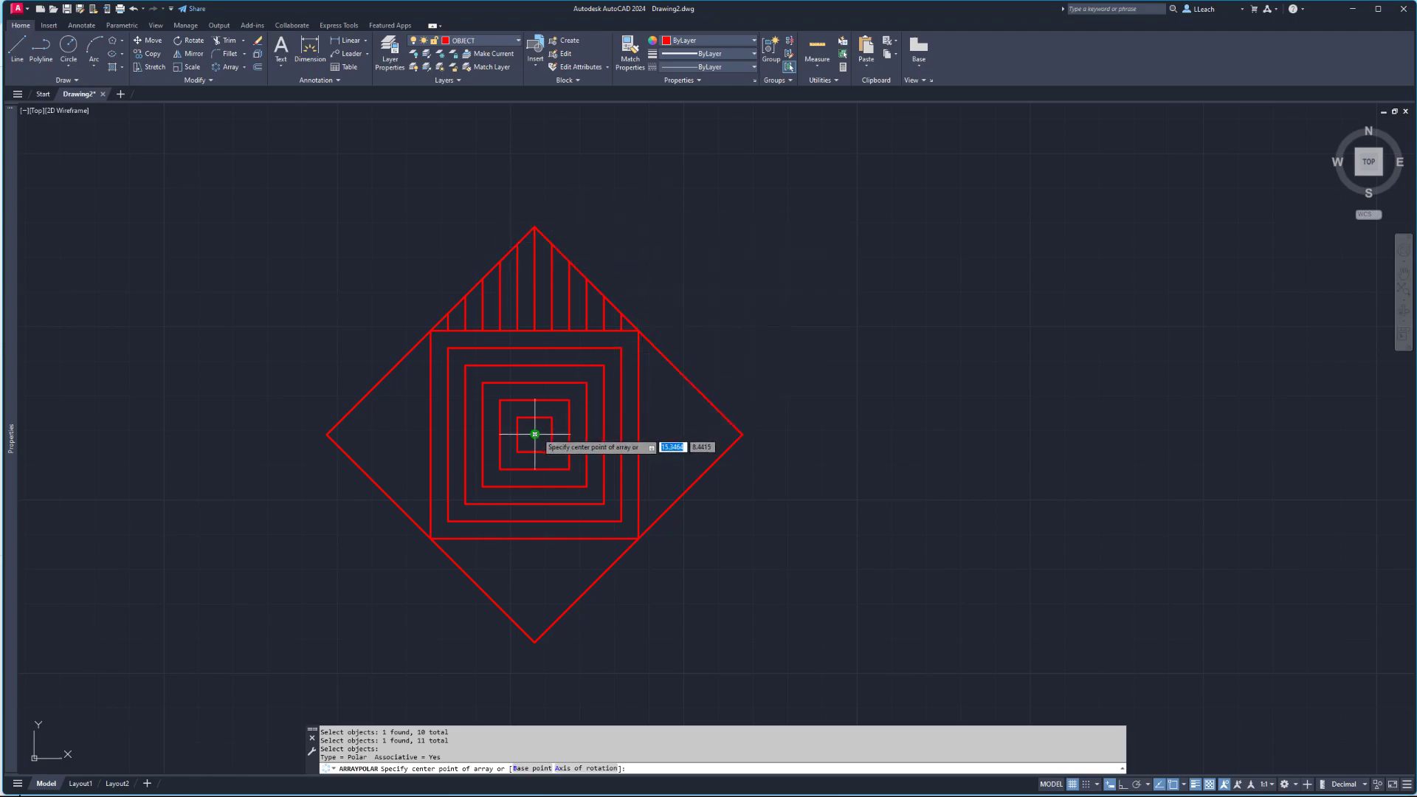
pyautogui.click(535, 434)
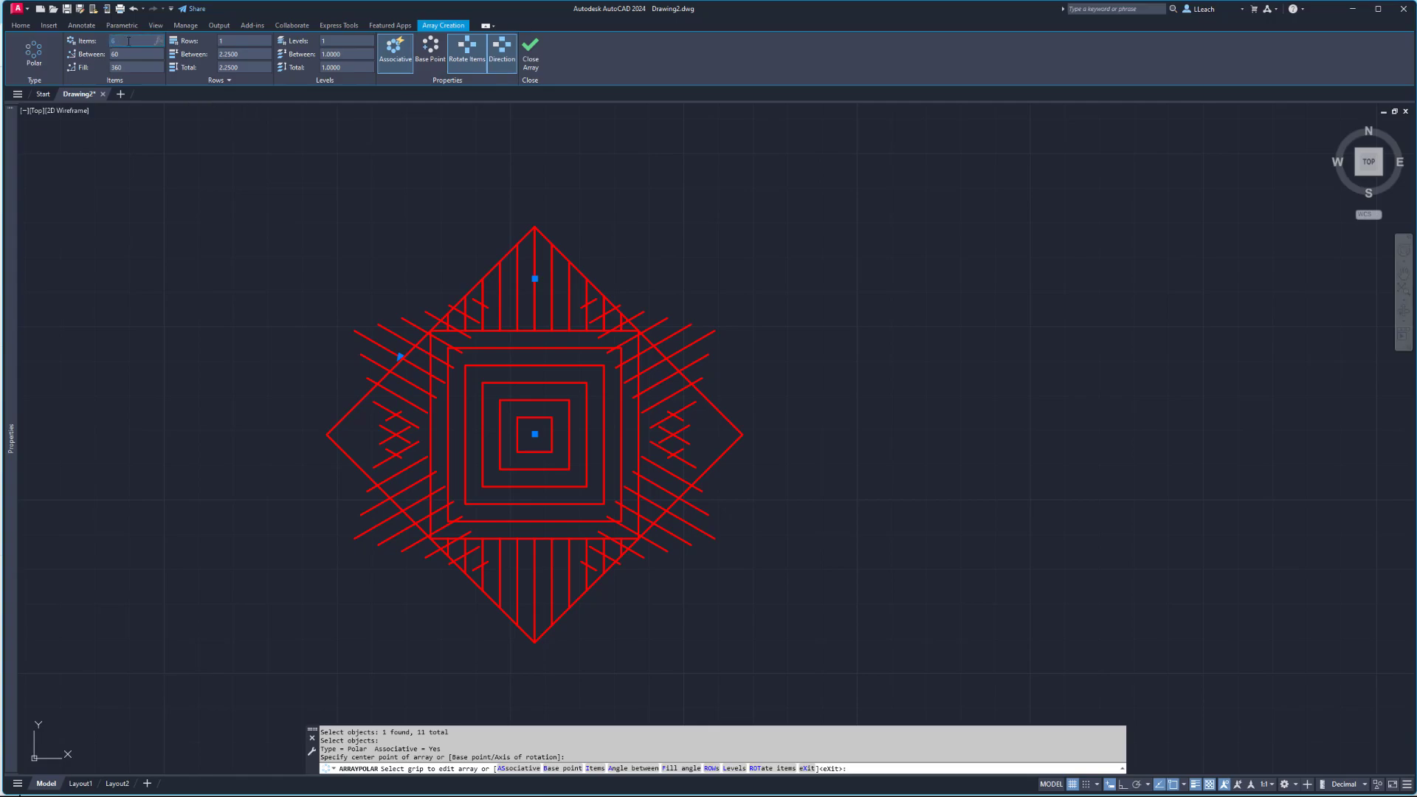
# - Set the polar array's item count to 4 and close the array
pyautogui.write('4')
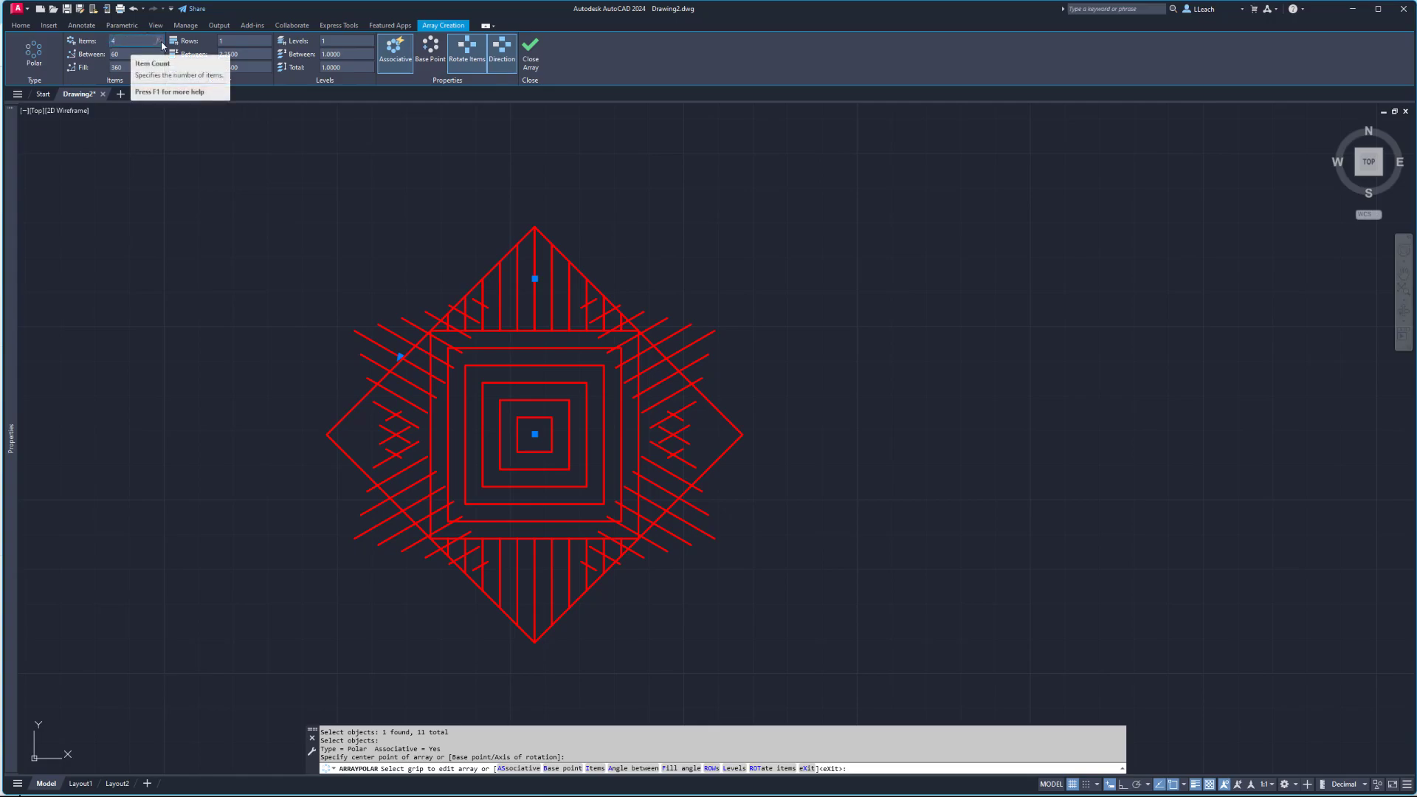
pyautogui.press('Return')
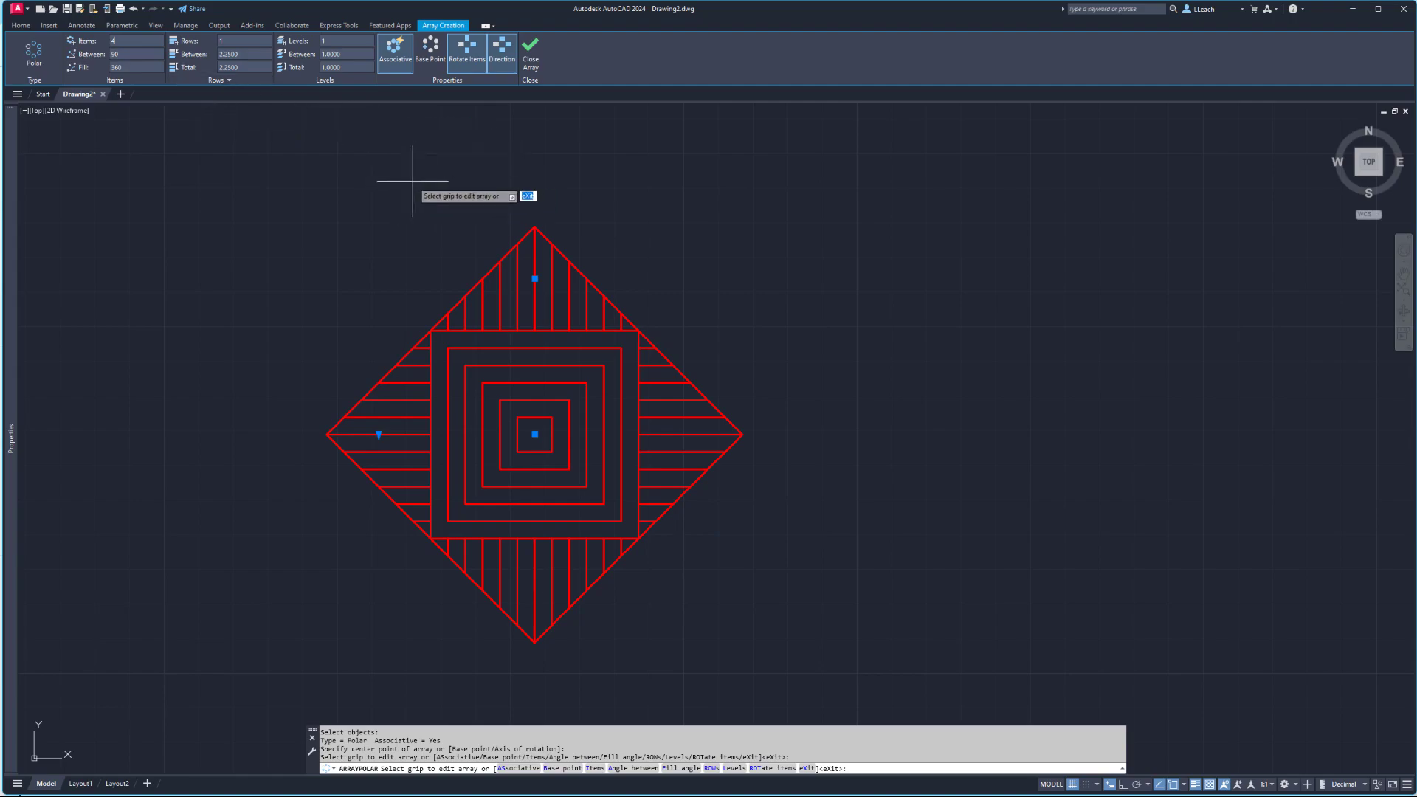
pyautogui.click(536, 68)
pyautogui.moveTo(744, 266)
pyautogui.mouseDown(button='middle')
pyautogui.moveTo(829, 257)
pyautogui.moveTo(836, 272)
pyautogui.mouseUp(button='middle')
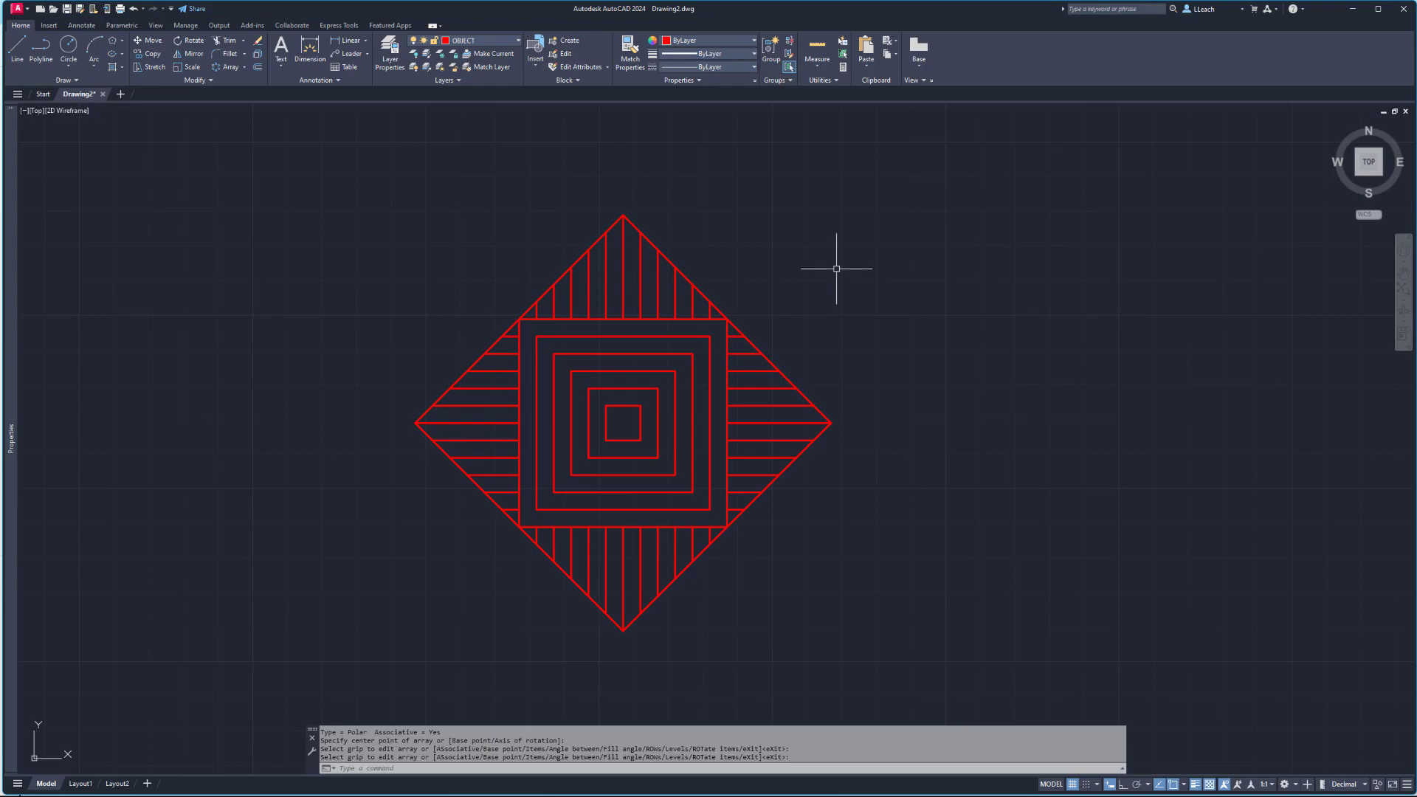
pyautogui.moveTo(843, 259); pyautogui.dragTo(845, 260, button='middle')
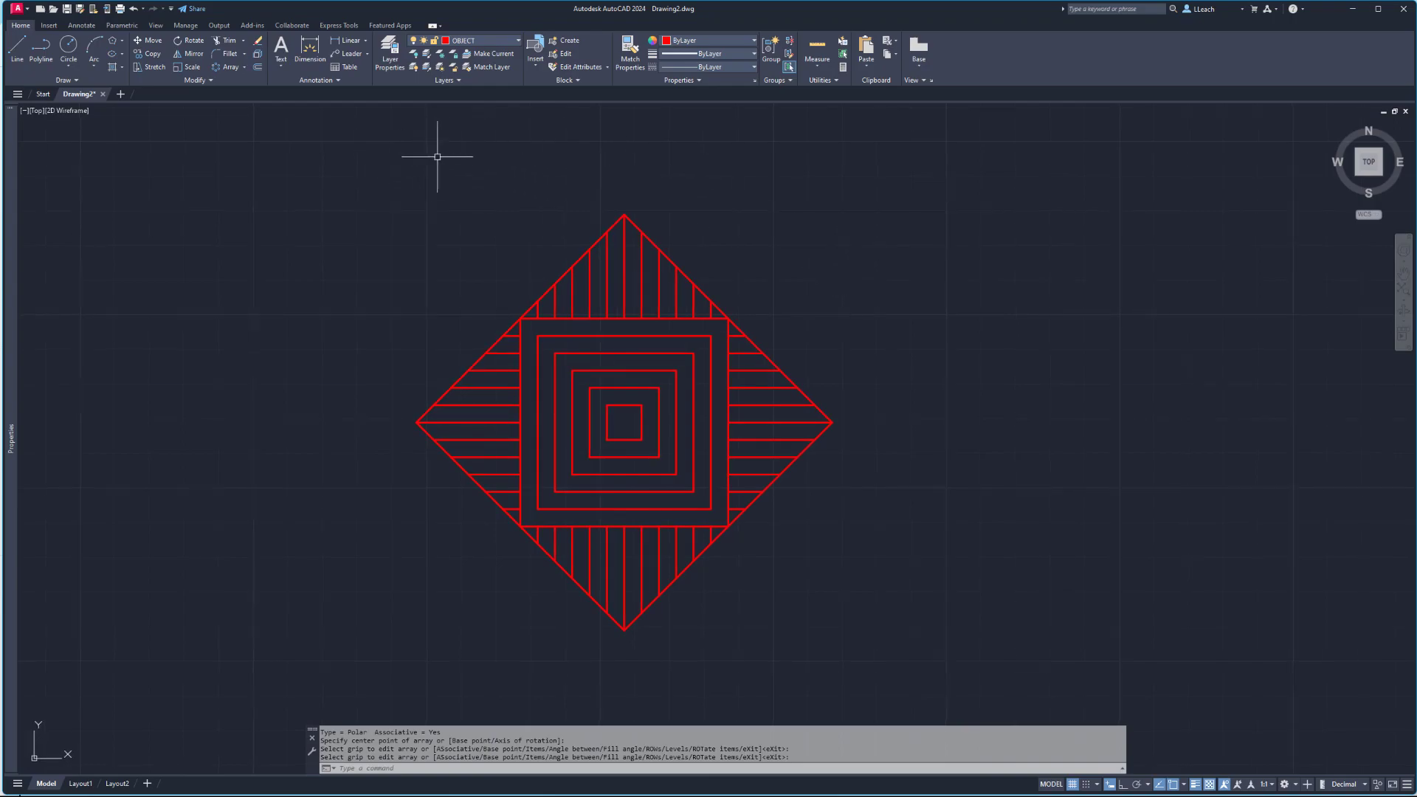